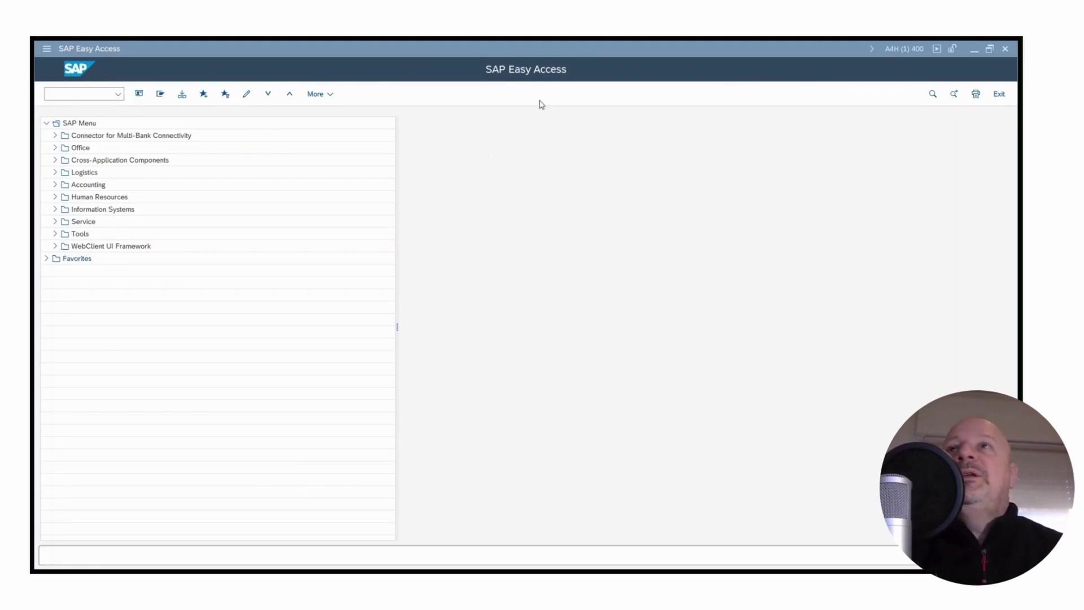
- Open transaction mmd1 for creating an MRP profile
click(81, 95)
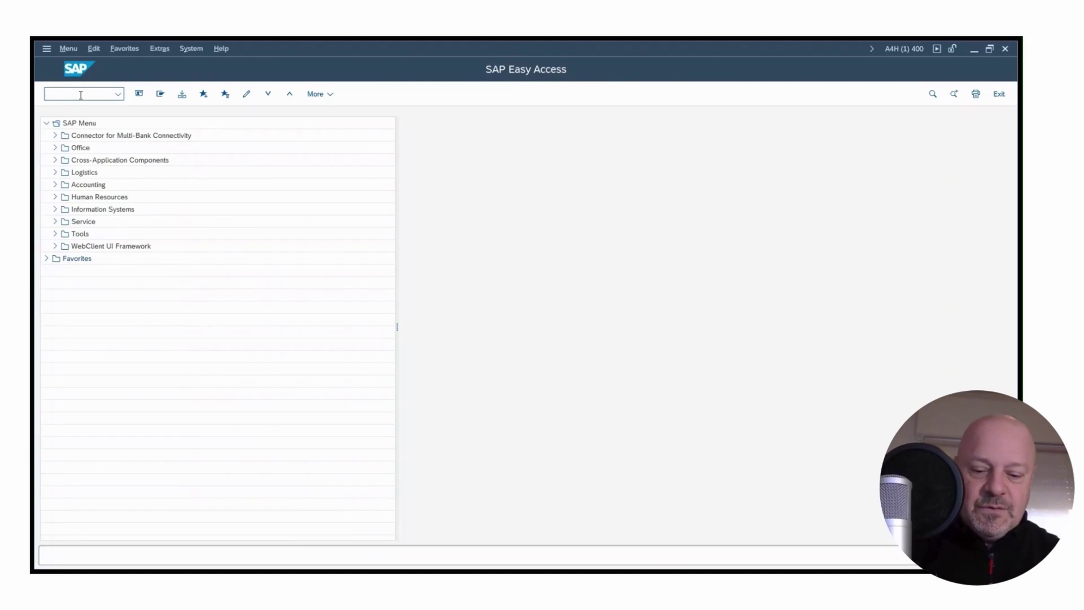
text(mm)
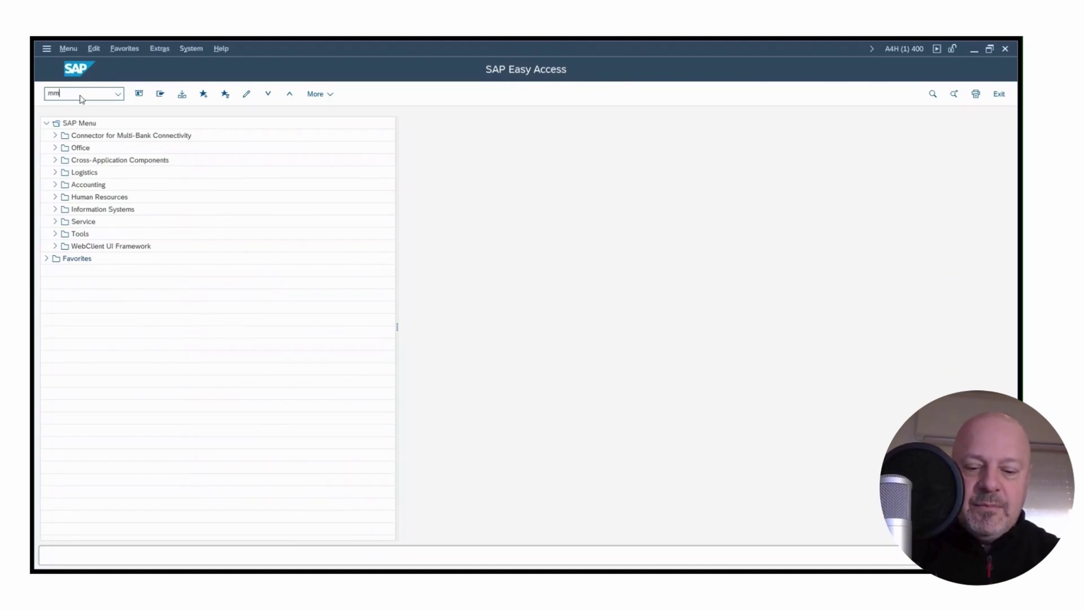
text(d1)
key(Return)
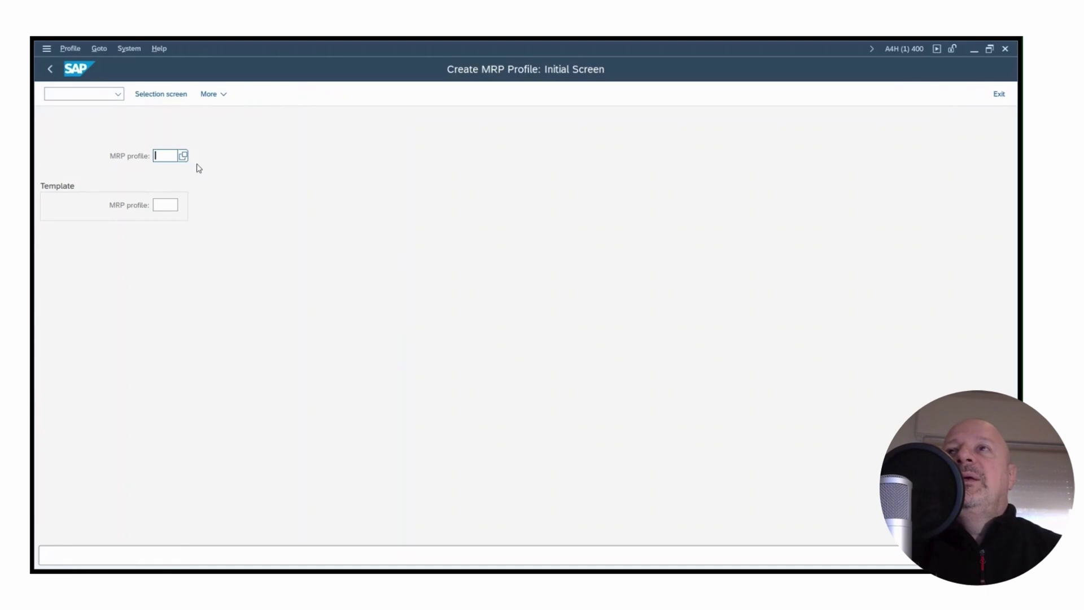
- Enter P001 as the key of the new MRP profile and continue to its field selection
click(177, 207)
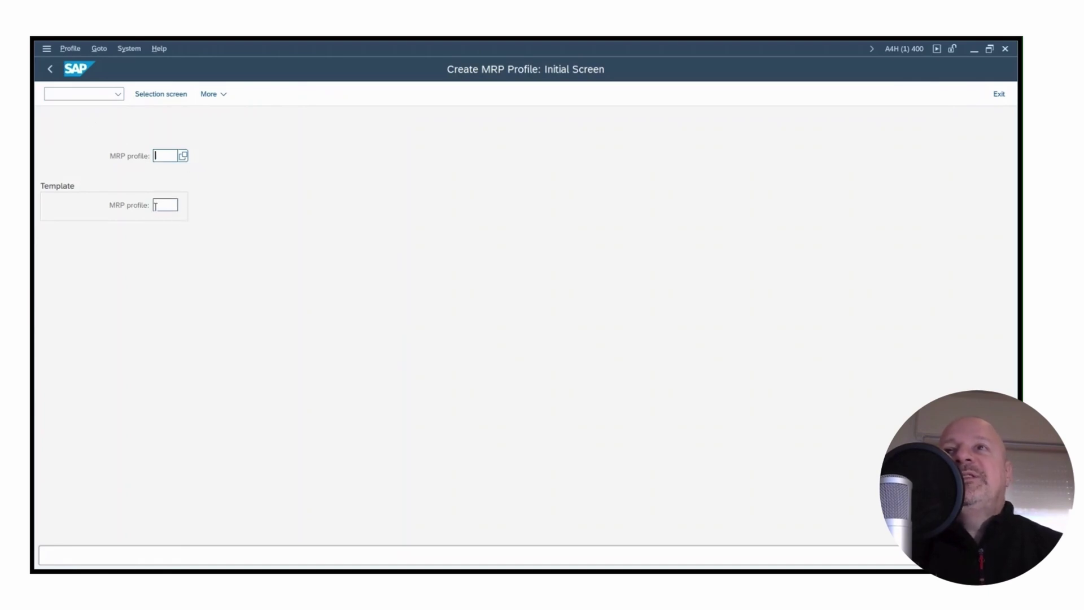
click(183, 155)
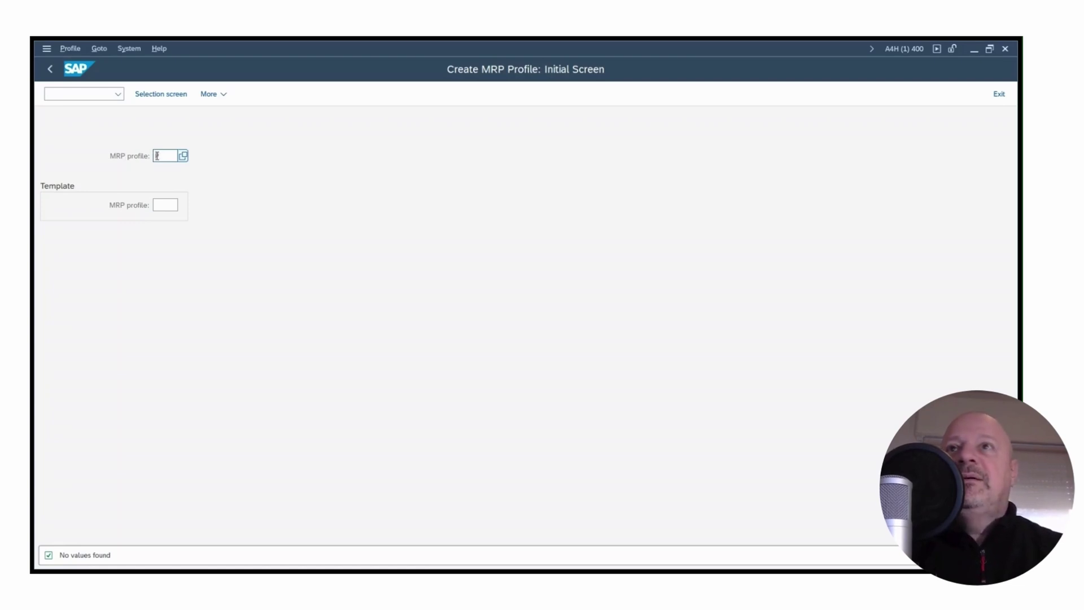
text(P001)
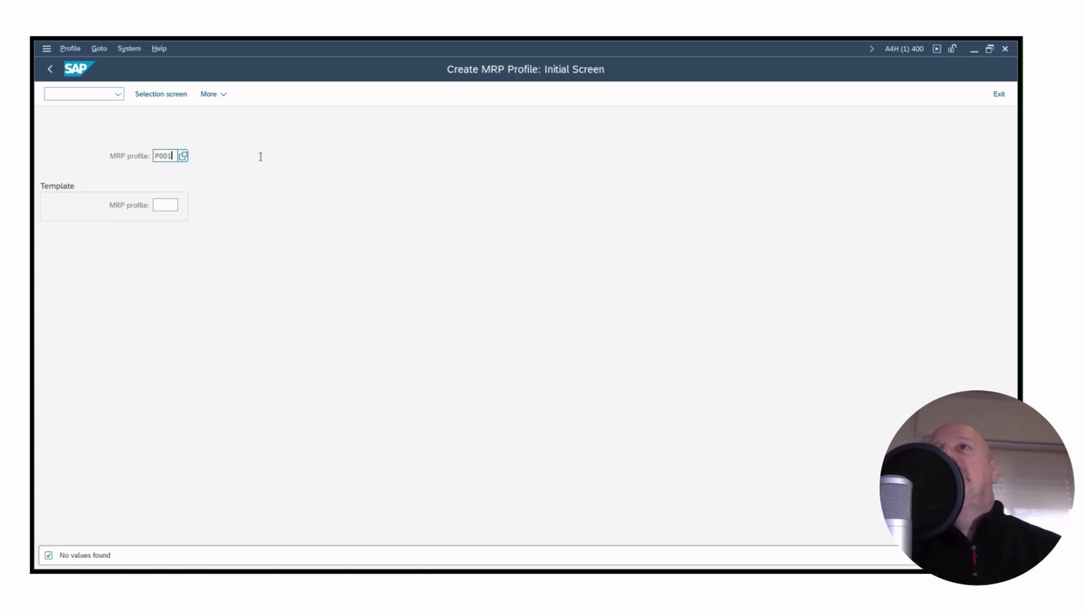
double_click(174, 156)
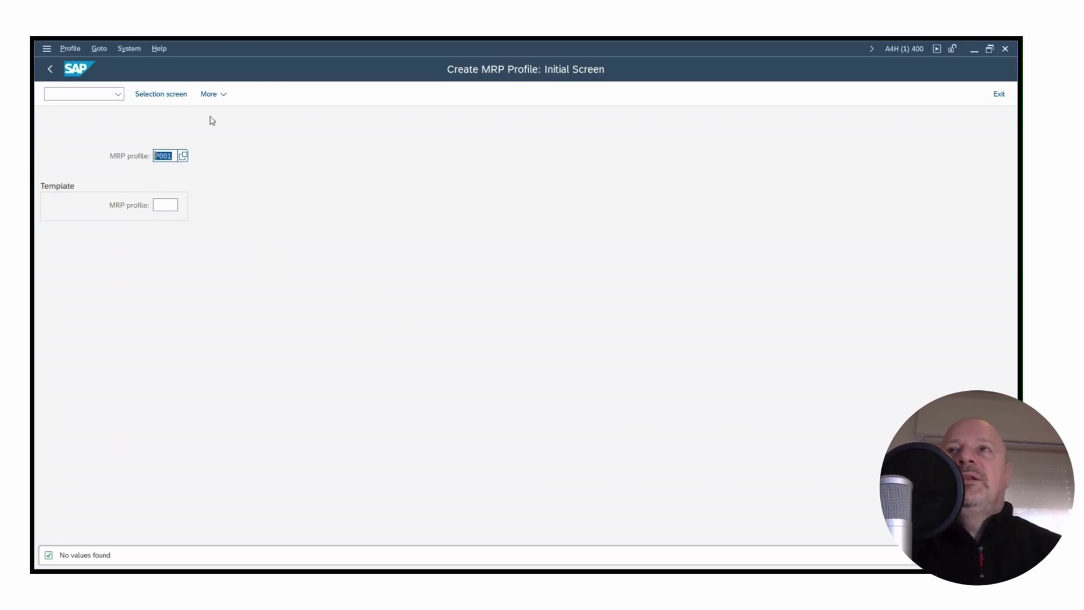
key(Return)
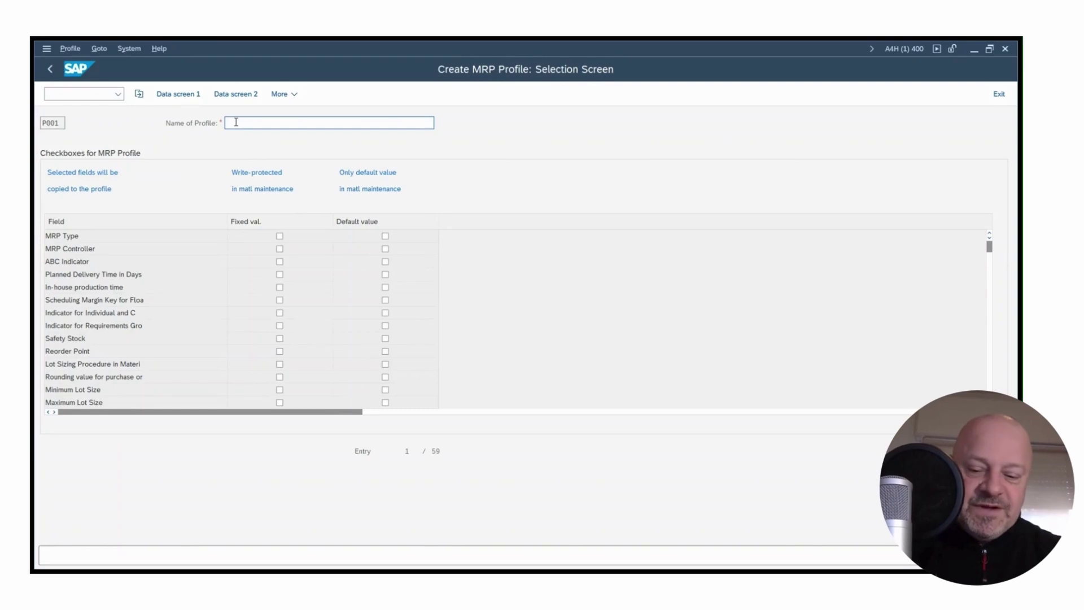
- Name the profile "MRP Profile for Finished Goods PD" and flag MRP Type as a fixed value
text(MRP Profi)
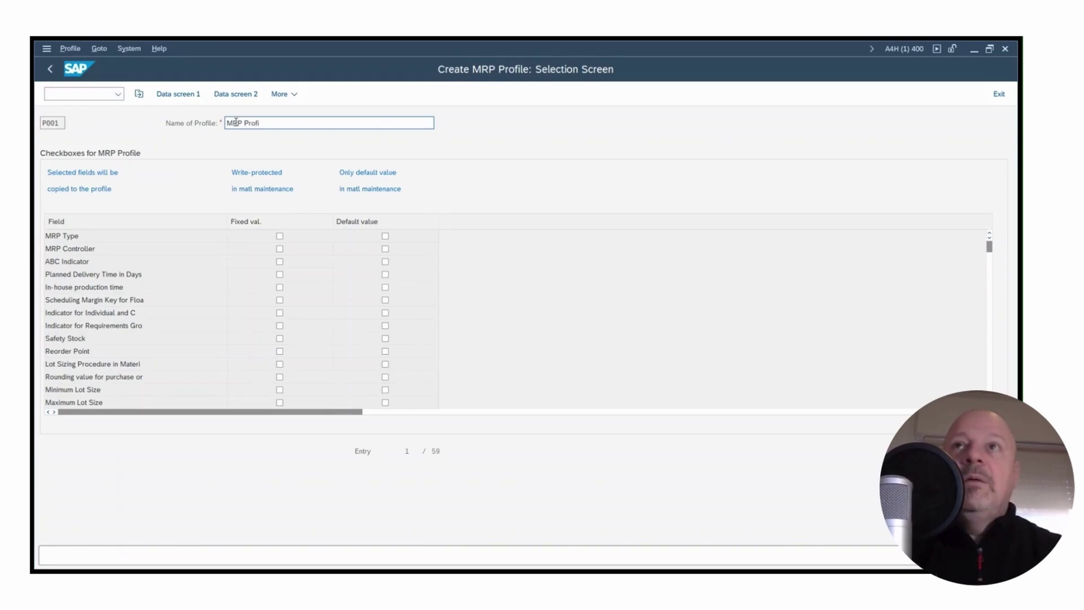
text(le for )
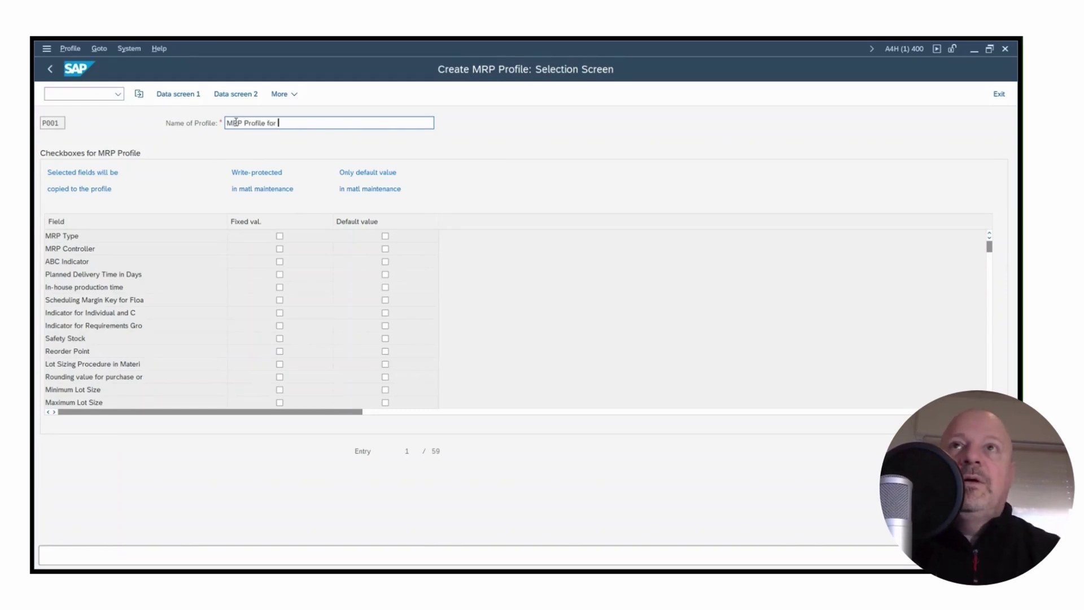
text(F)
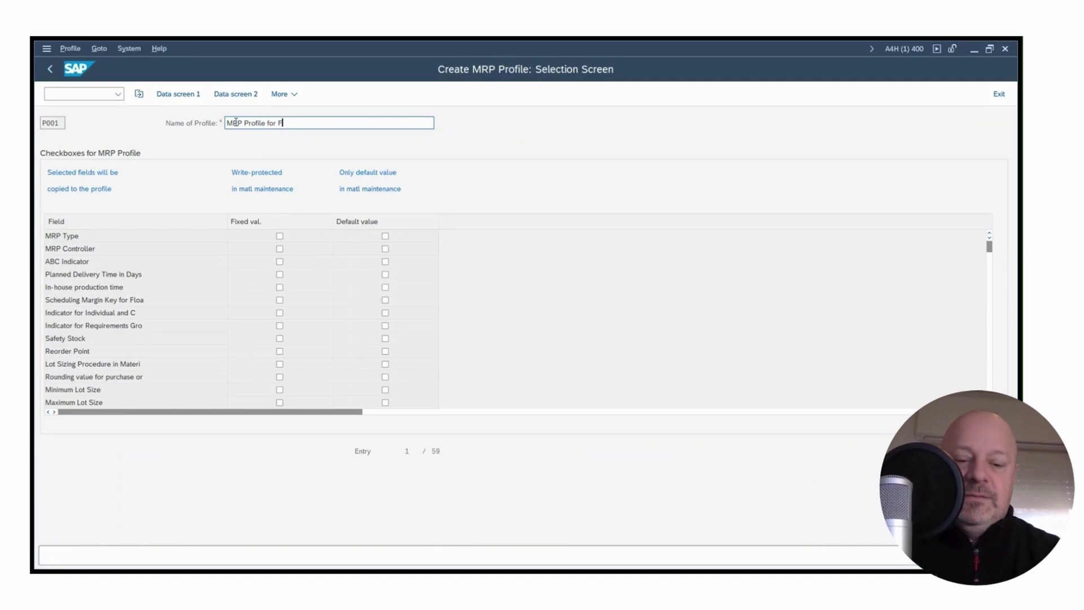
text(inished)
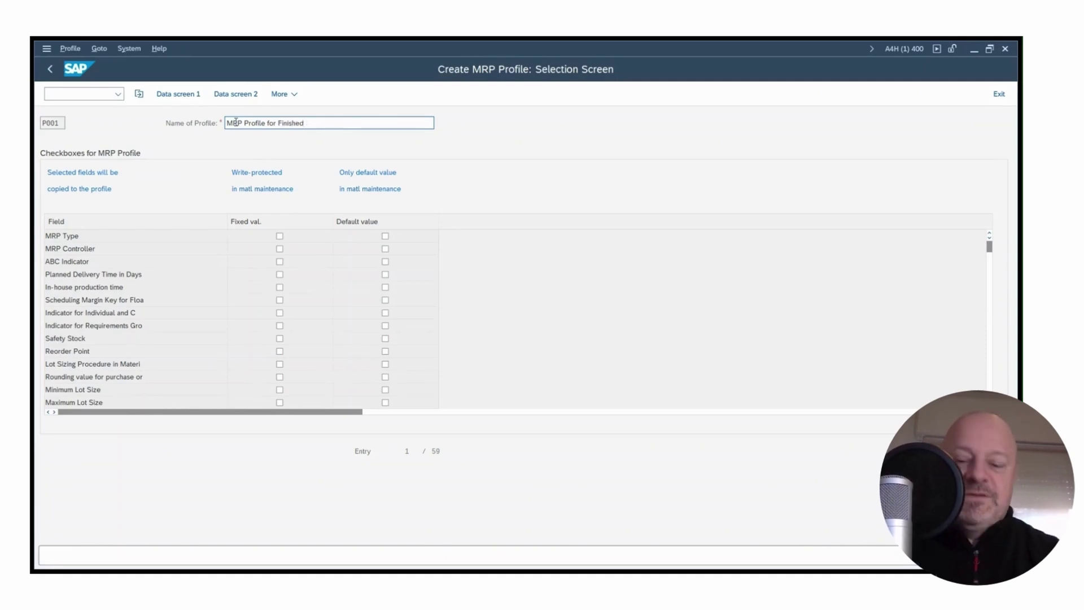
text( Goods)
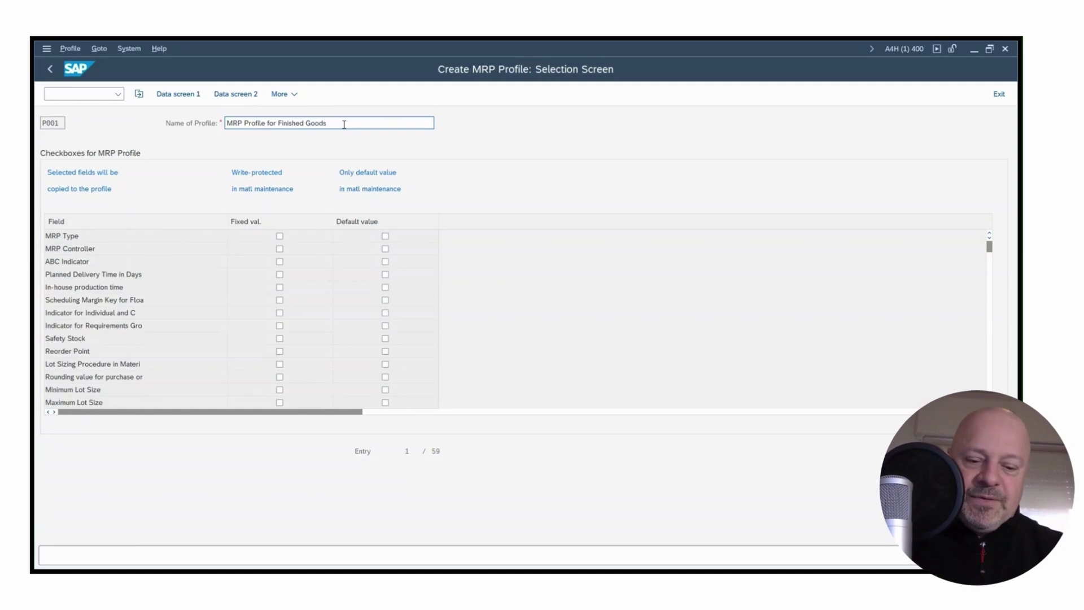
text(PD)
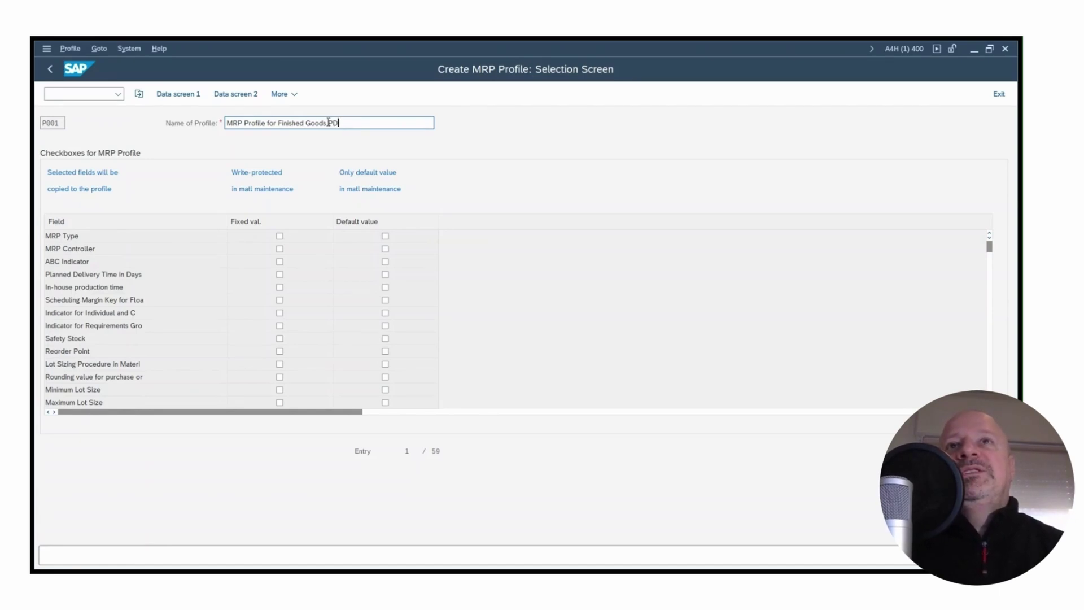
drag(327, 123, 344, 124)
click(280, 236)
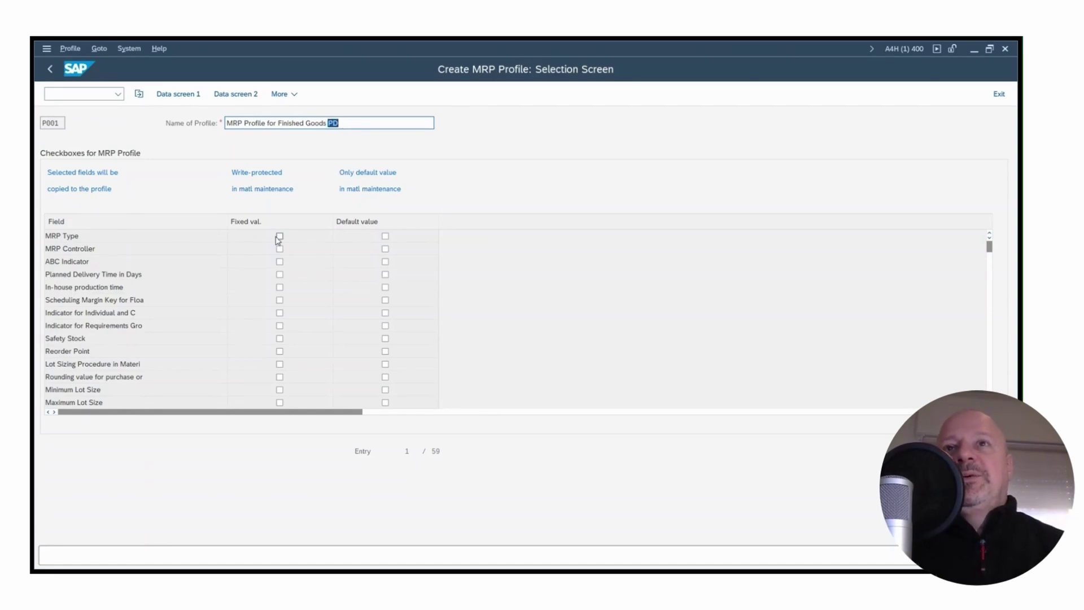
- Try 000 in place of the MRP prefix in the profile name, and remove that prefix entirely
click(227, 122)
key(Delete)
key(Delete)
key(Delete)
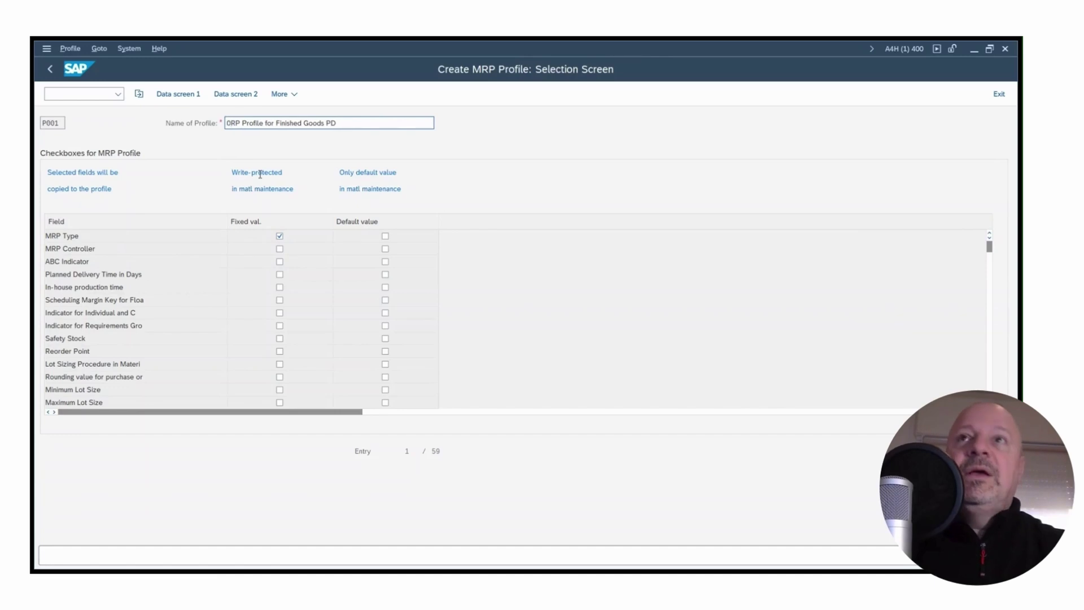
text(000)
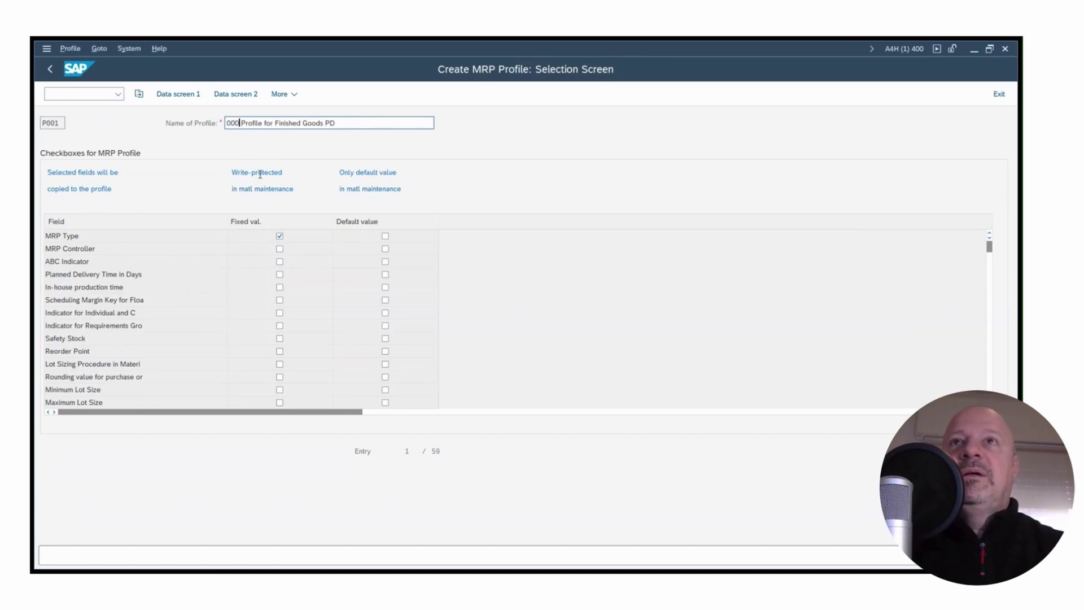
key(BackSpace)
key(BackSpace)
key(BackSpace)
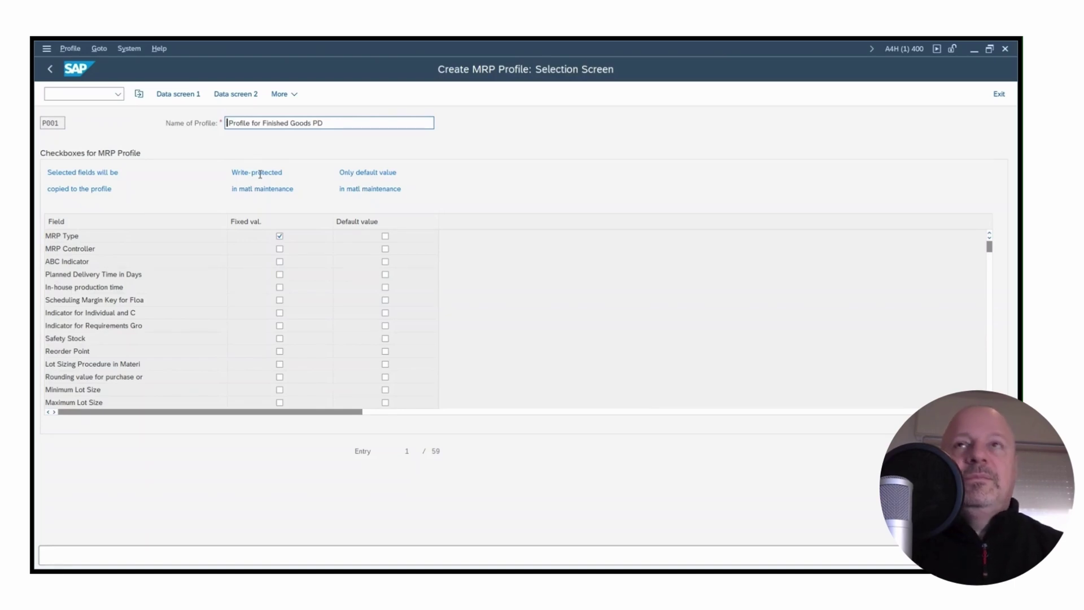
- Put P001 in front of the profile name so that it reads "P001 Profile for Finished Goods PD"
drag(323, 123, 226, 123)
key(ctrl+c)
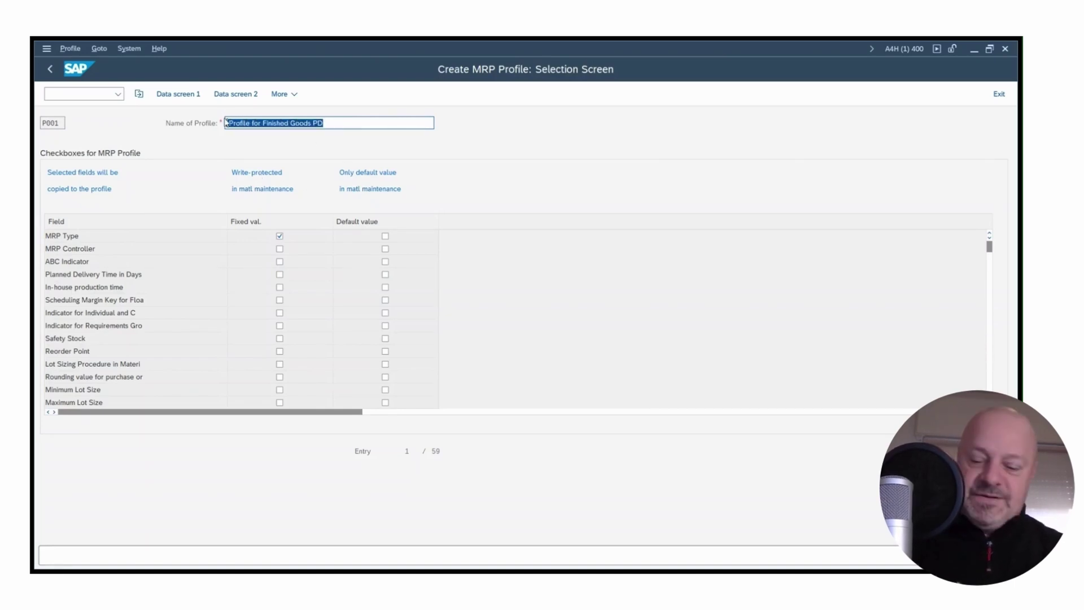
key(BackSpace)
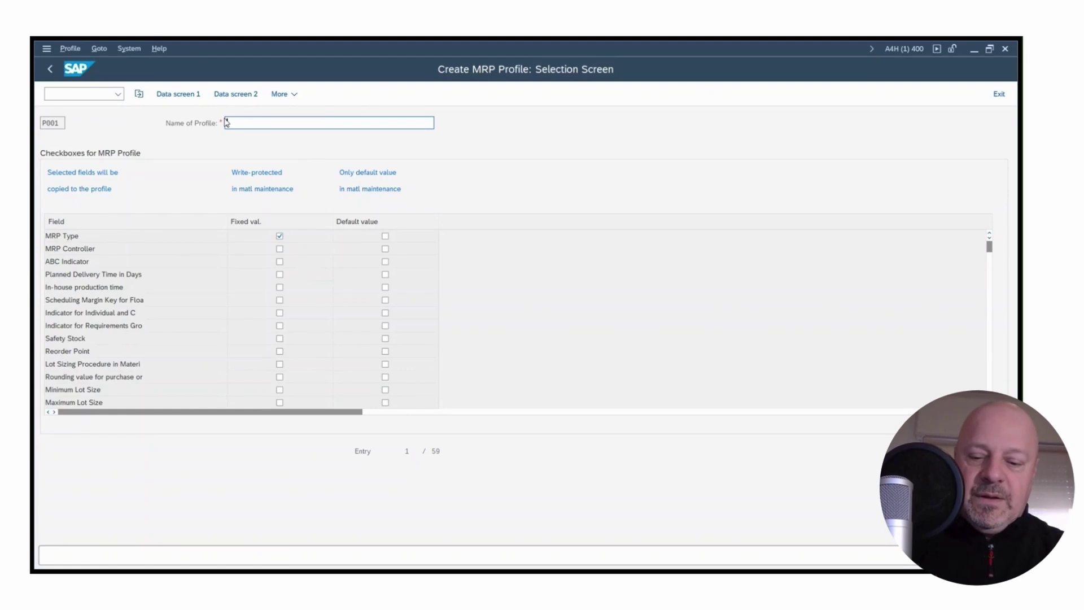
text(P001)
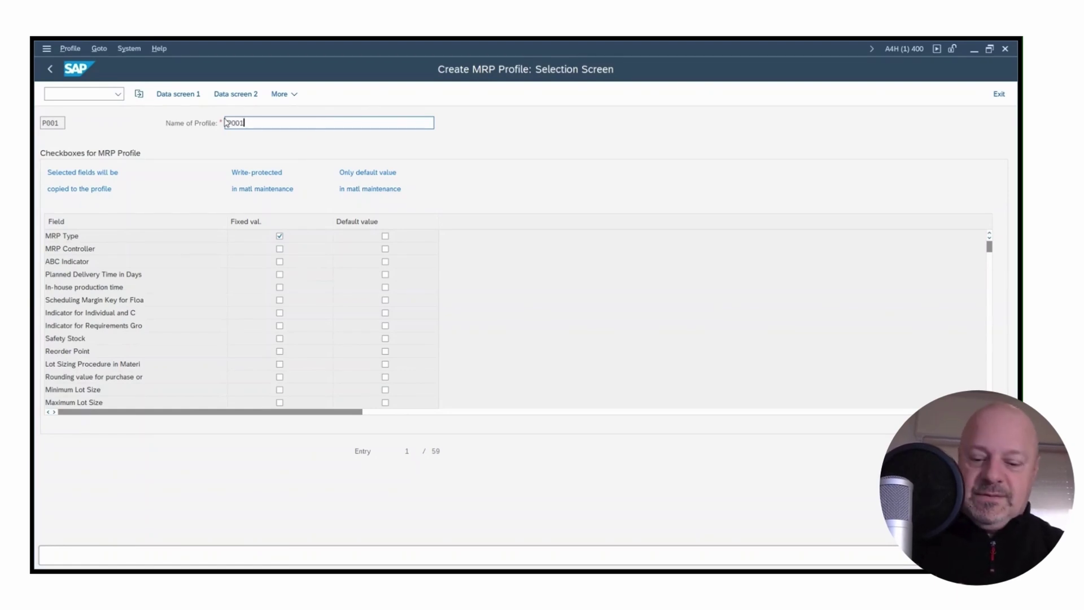
key(ctrl+v)
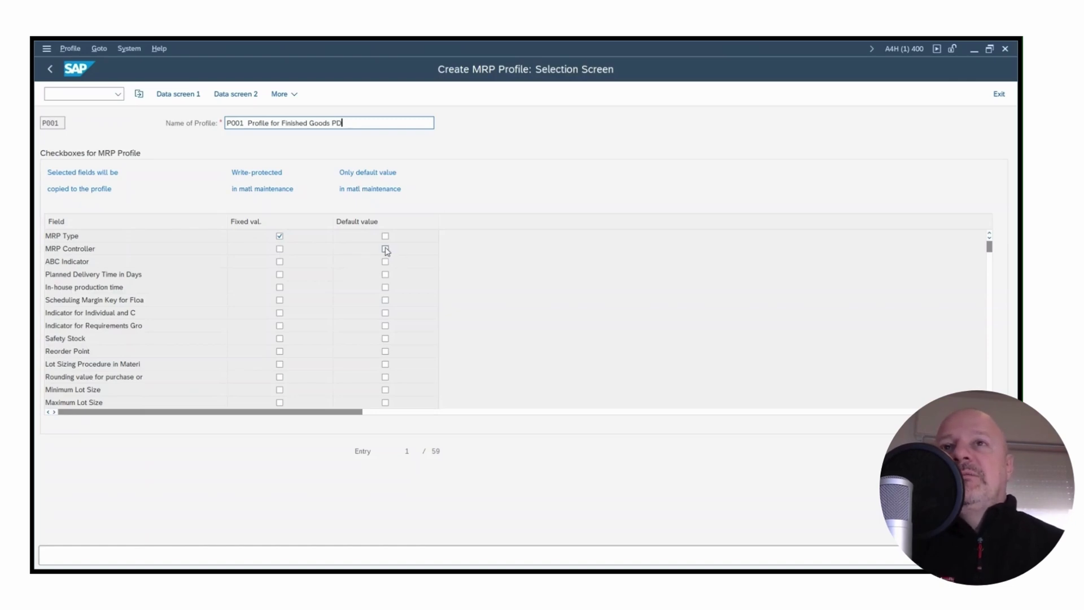
- Flag MRP Controller as a fixed value, and ABC Indicator, Planned Delivery Time, In-house production time and Scheduling Margin Key as default values
click(279, 249)
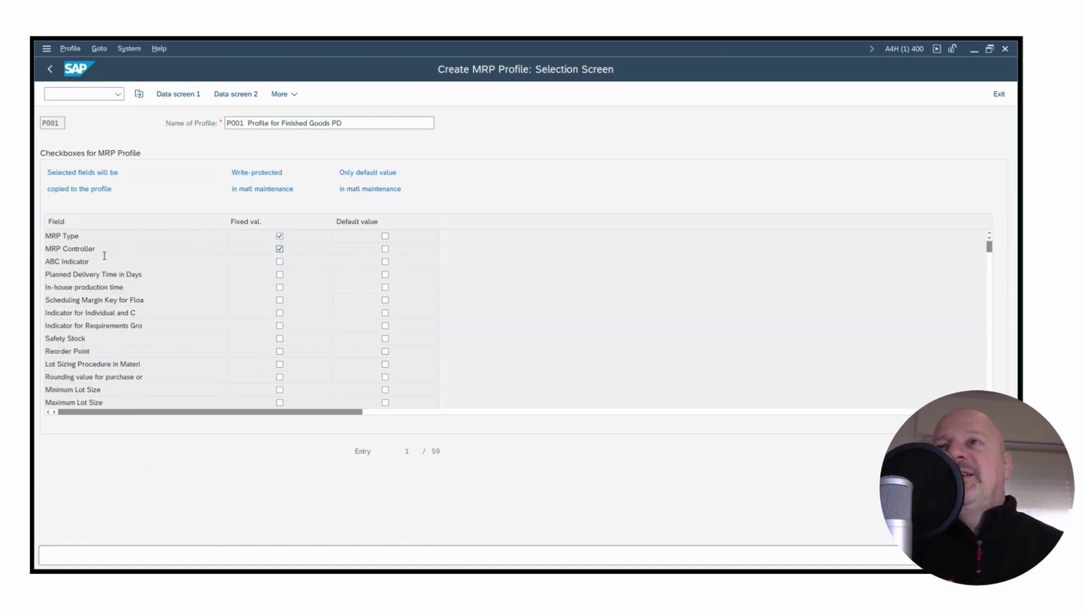
drag(96, 249, 35, 248)
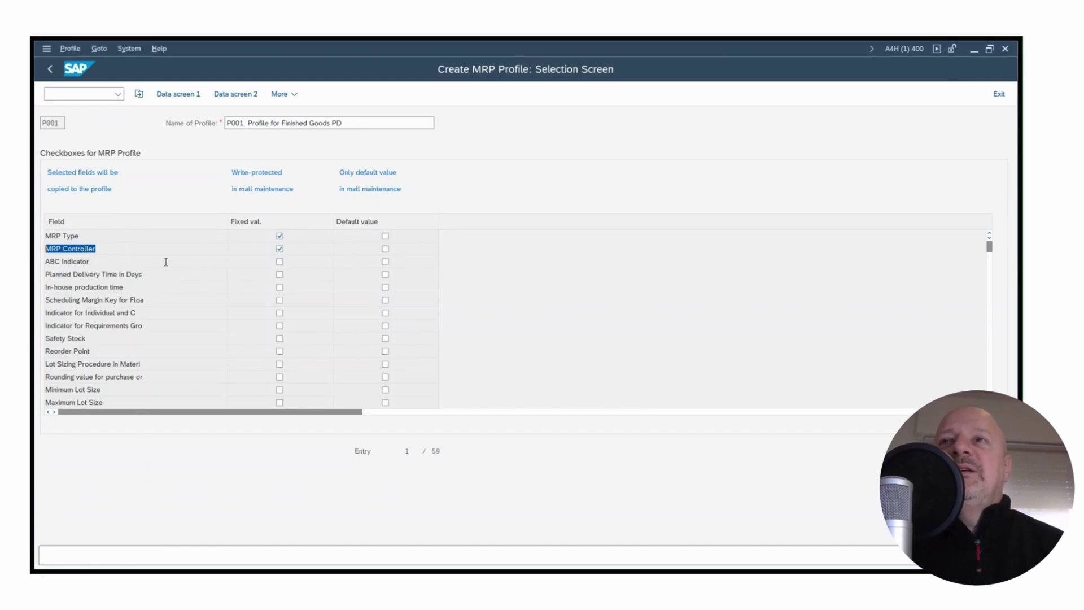
click(385, 263)
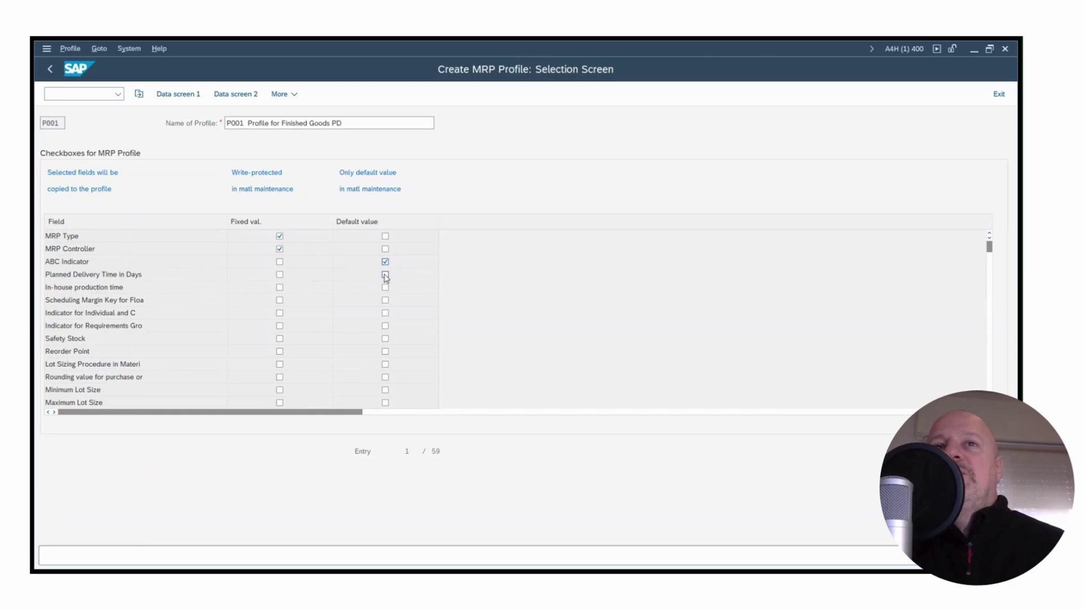
click(385, 276)
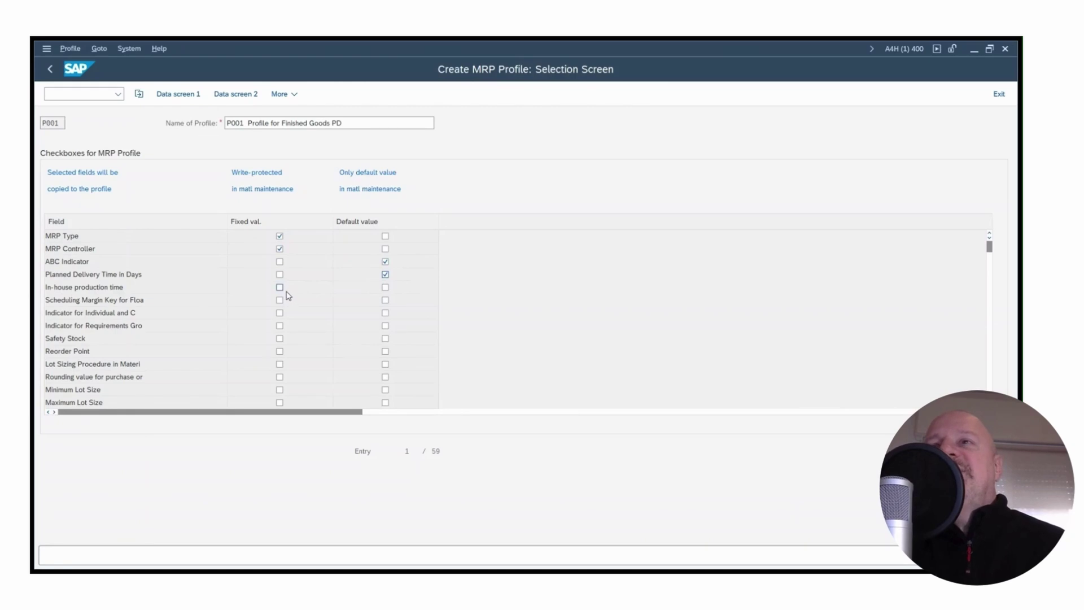
click(386, 288)
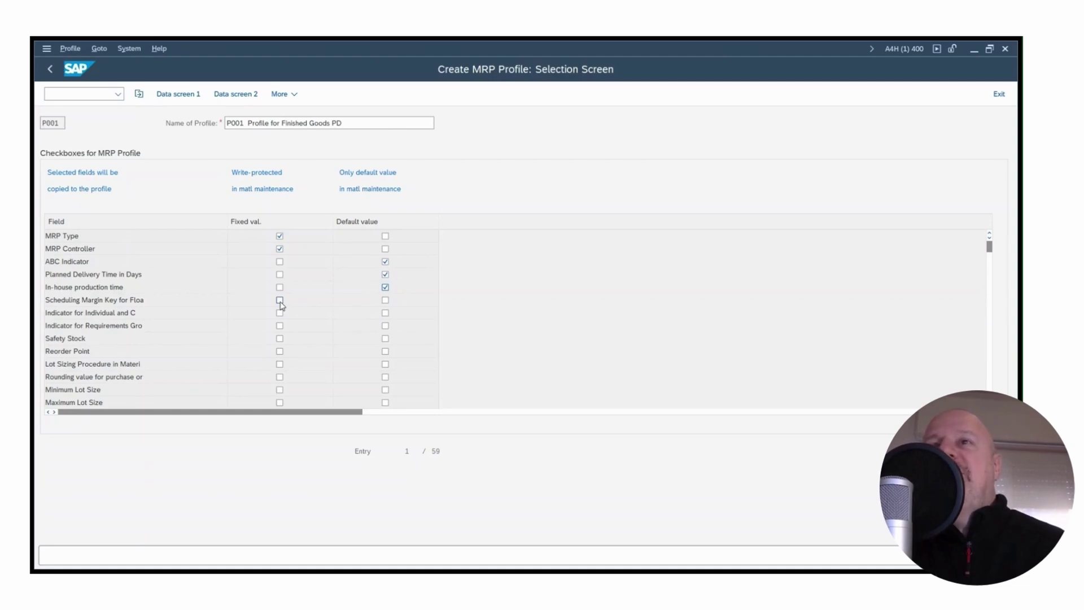
click(385, 299)
- Flag Safety Stock, Lot Sizing Procedure, Rounding value, Minimum Lot Size and Maximum Lot Size as default values
click(386, 338)
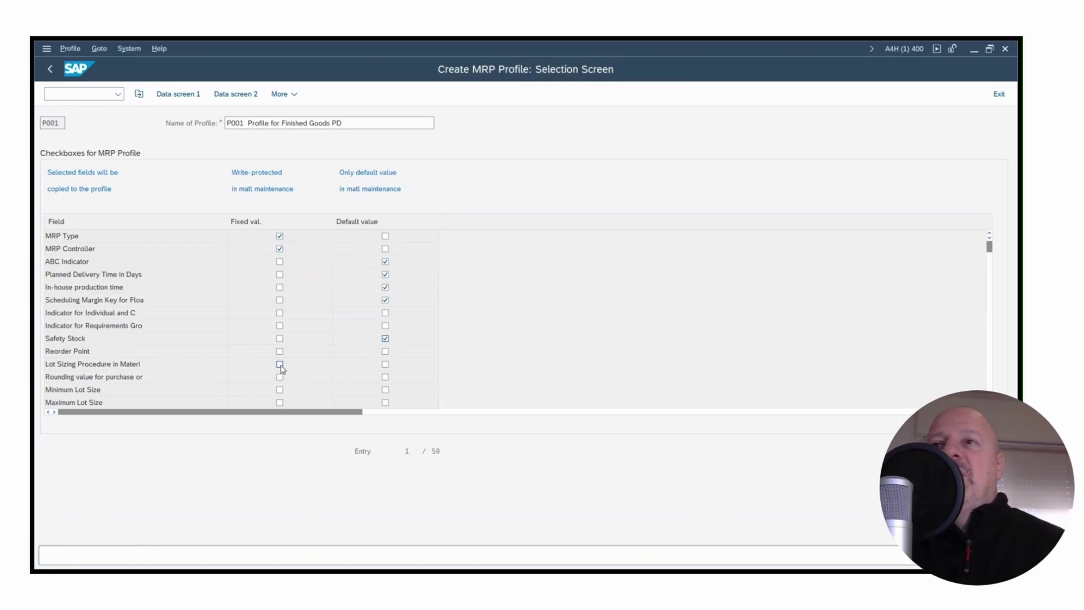
click(385, 364)
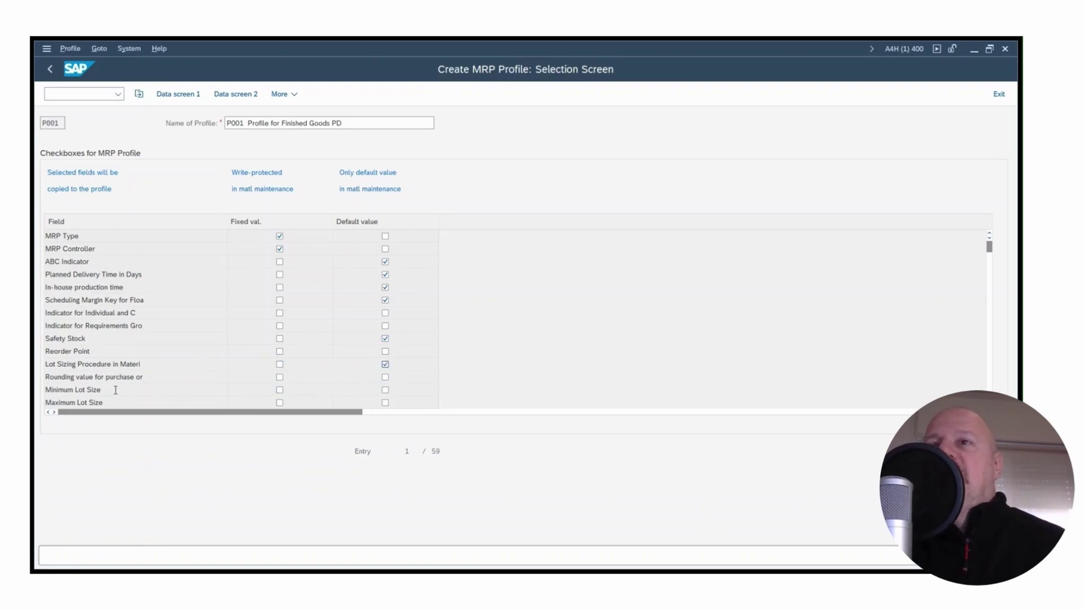
click(385, 376)
click(385, 391)
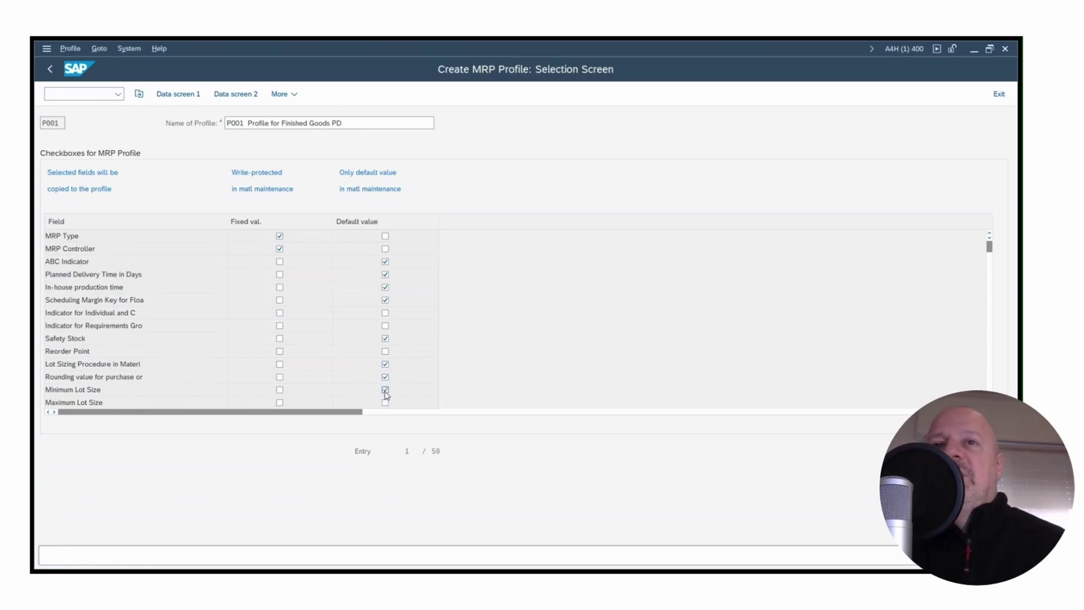
click(385, 403)
- Flag Goods receipt processing time as a default value in the profile's field list
scroll(475, 343, down, 1)
scroll(476, 344, down, 1)
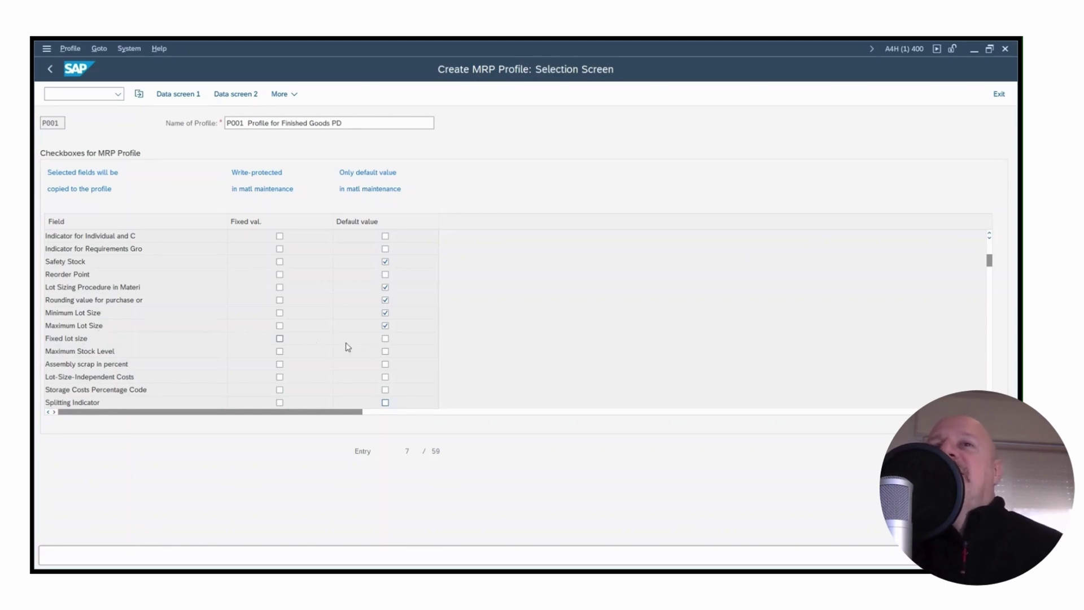
click(346, 123)
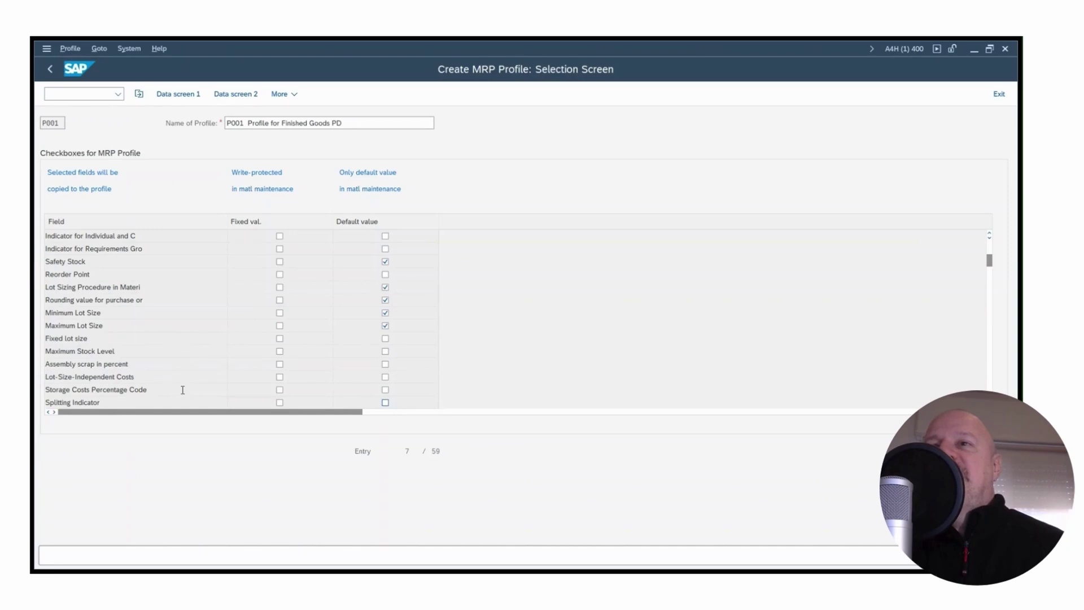
scroll(175, 387, down, 1)
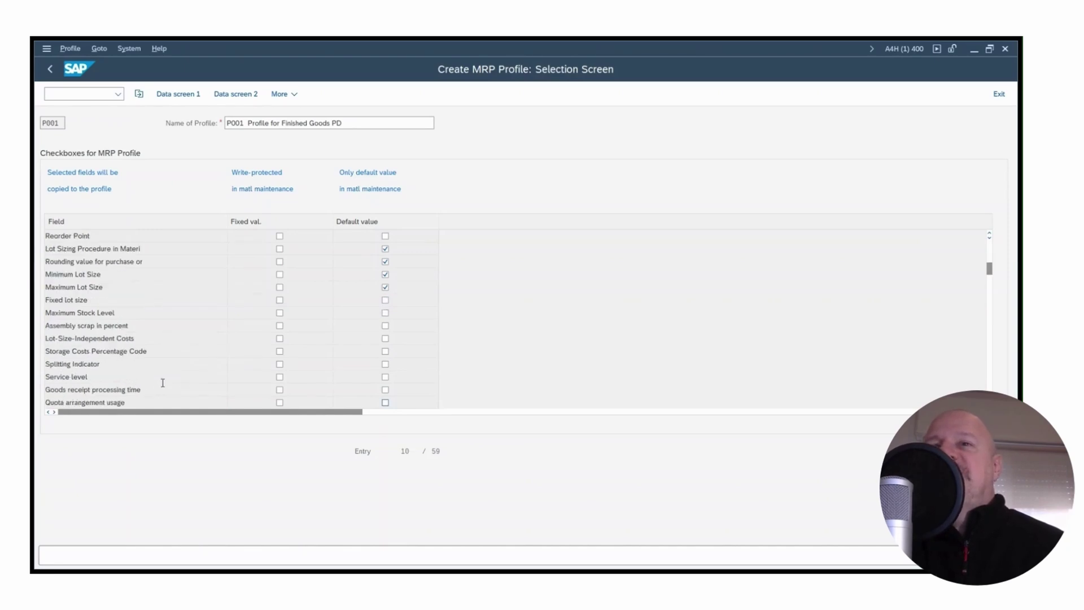
click(385, 390)
scroll(504, 346, down, 1)
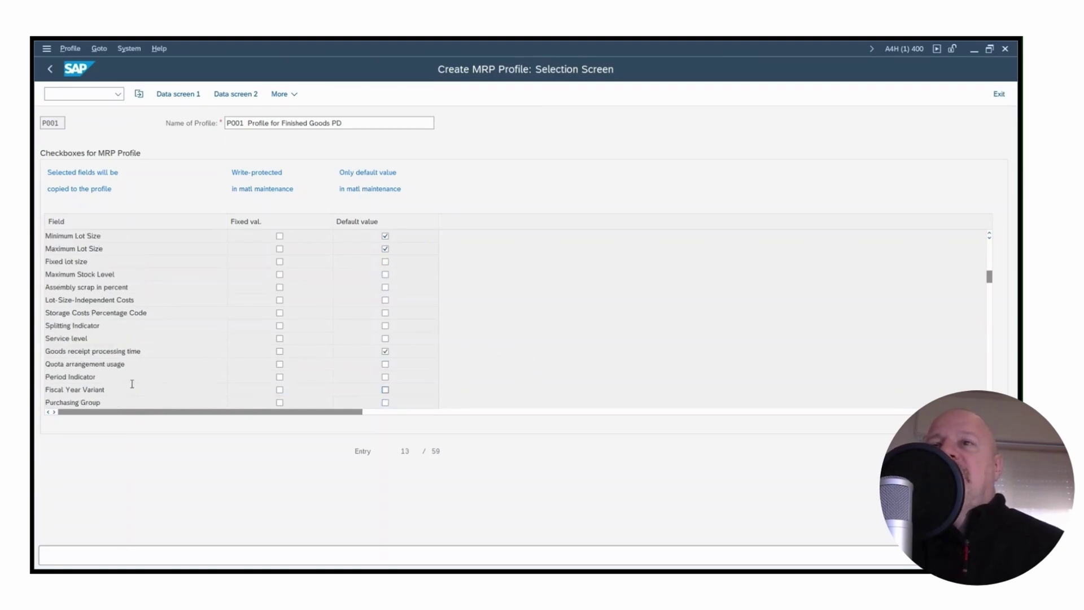
scroll(109, 364, down, 2)
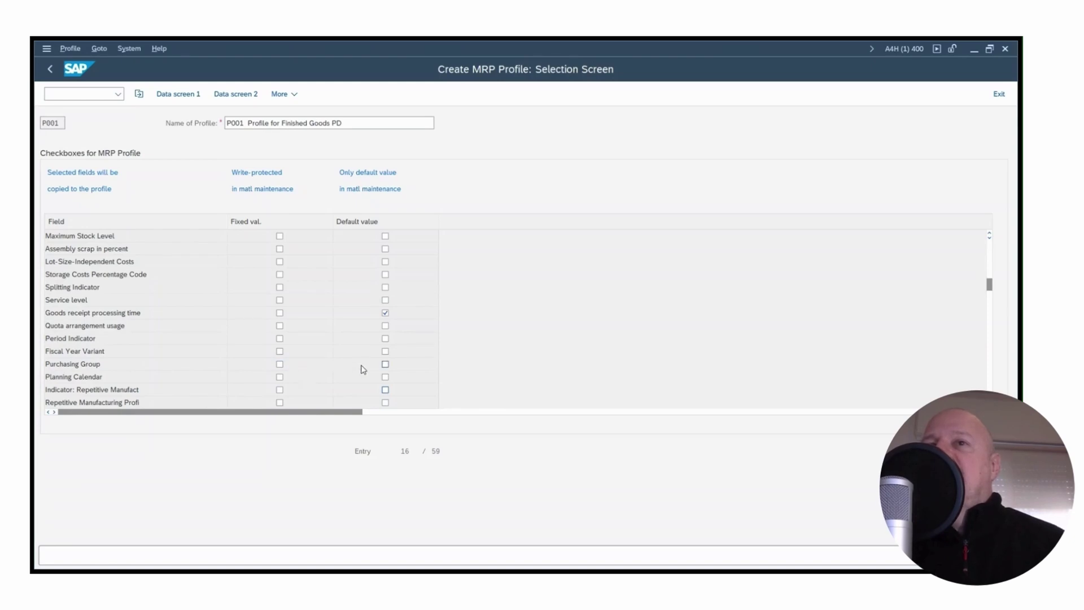
- Flag Purchasing Group as a default value and Planning Calendar as a fixed value only
click(385, 365)
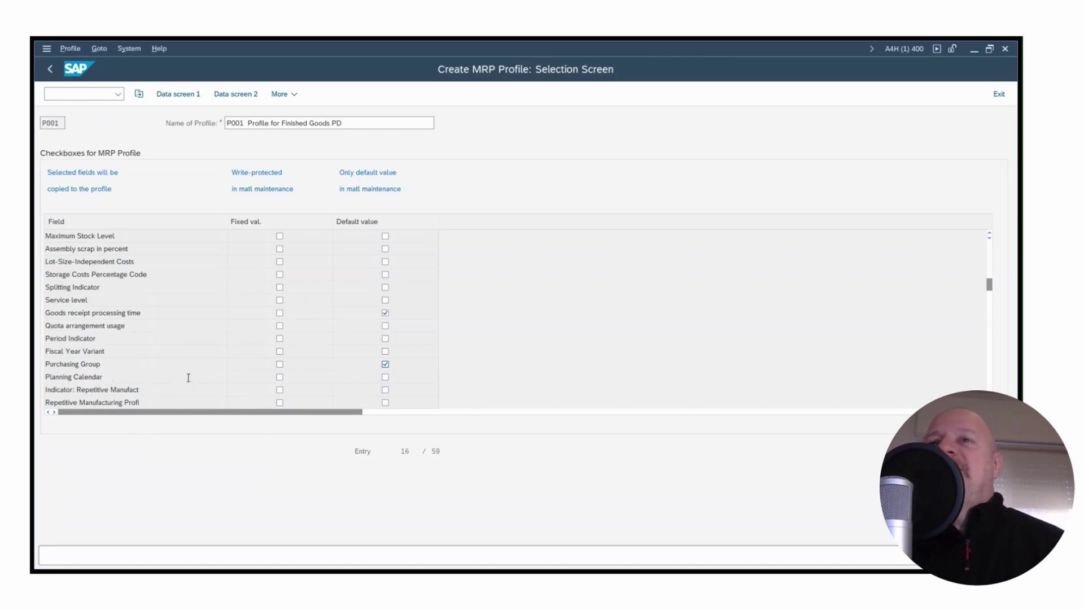
click(385, 377)
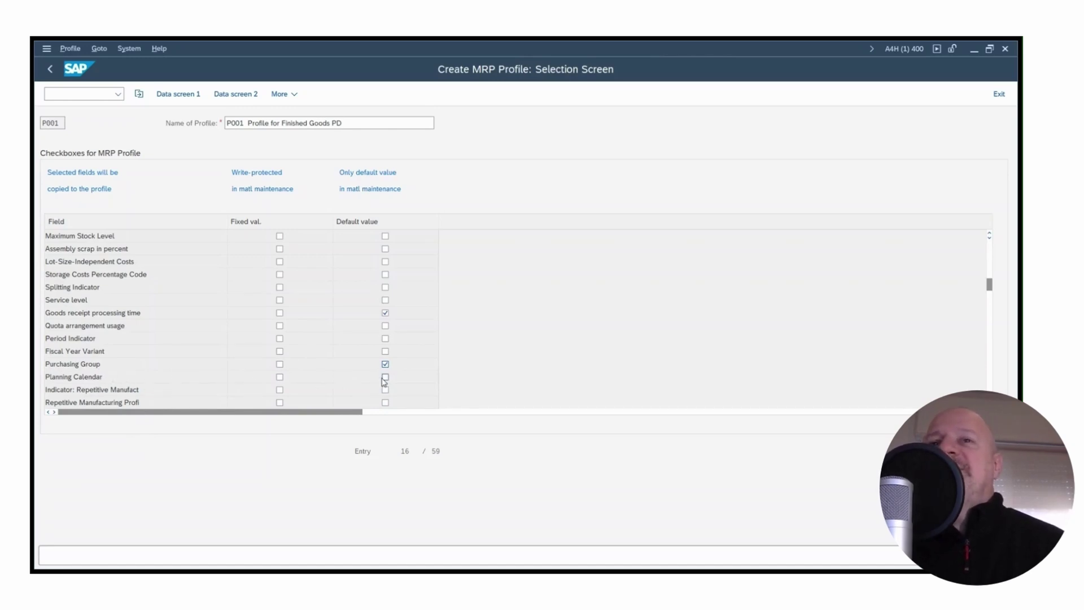
click(280, 377)
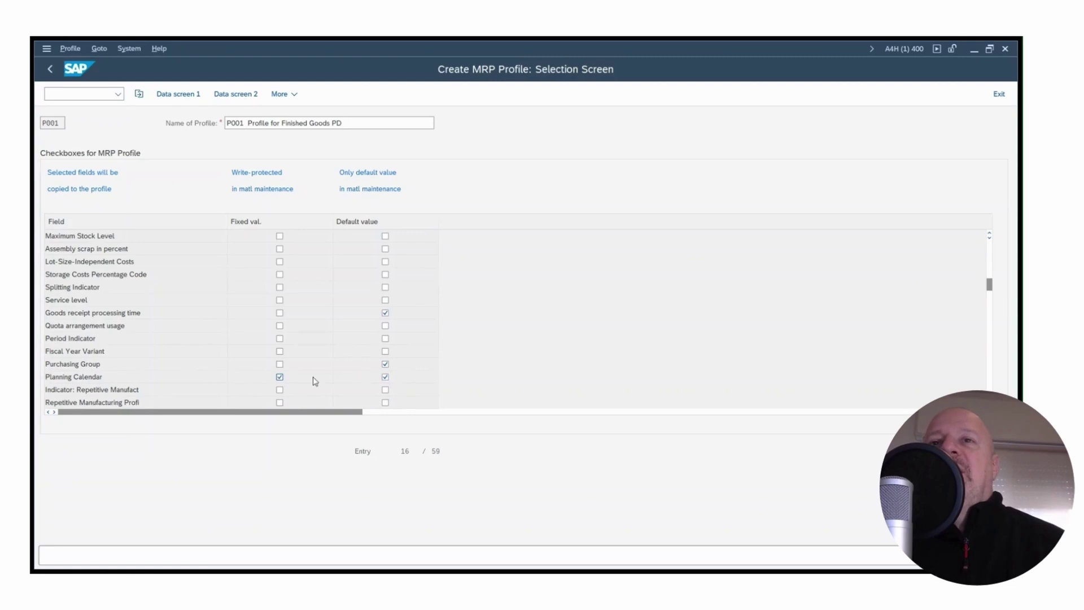
click(384, 377)
- Flag Consumption mode, Consumption period: backward, Consumption period: forward and MRP Group as default values
scroll(184, 385, down, 1)
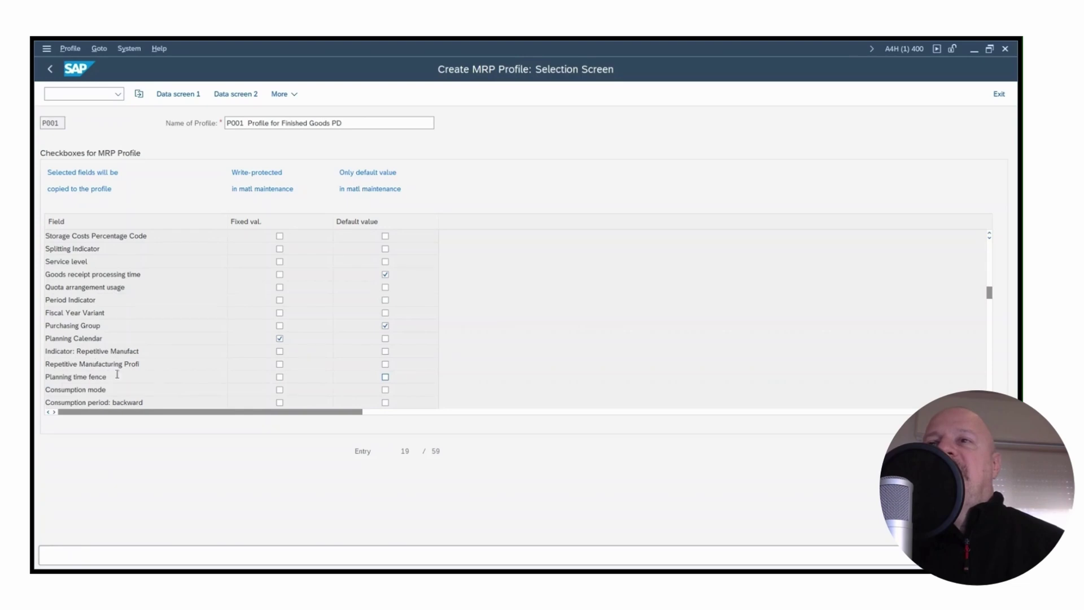
scroll(116, 354, down, 1)
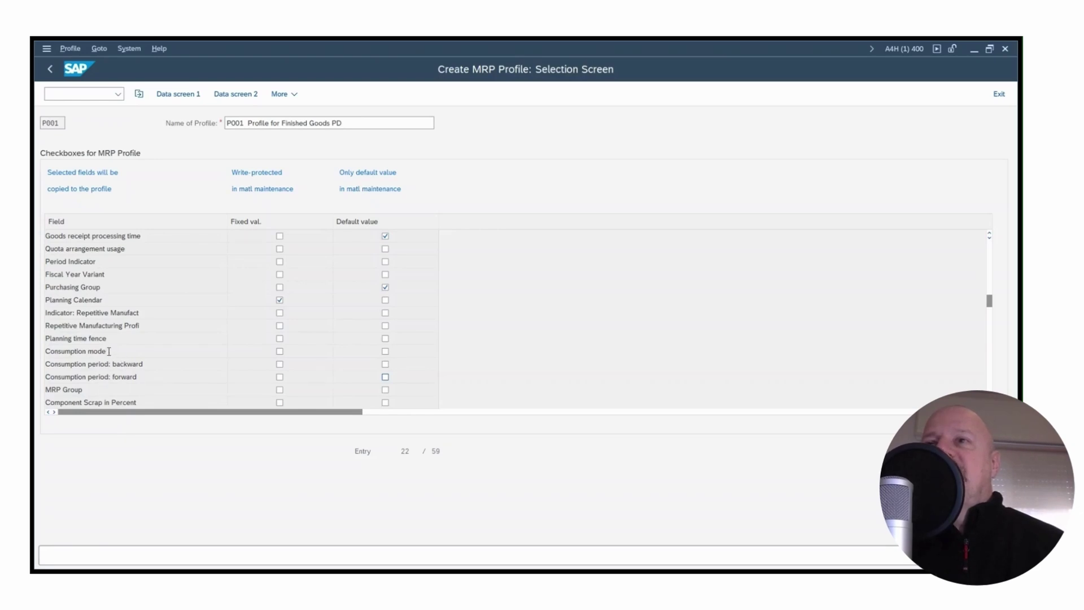
click(386, 353)
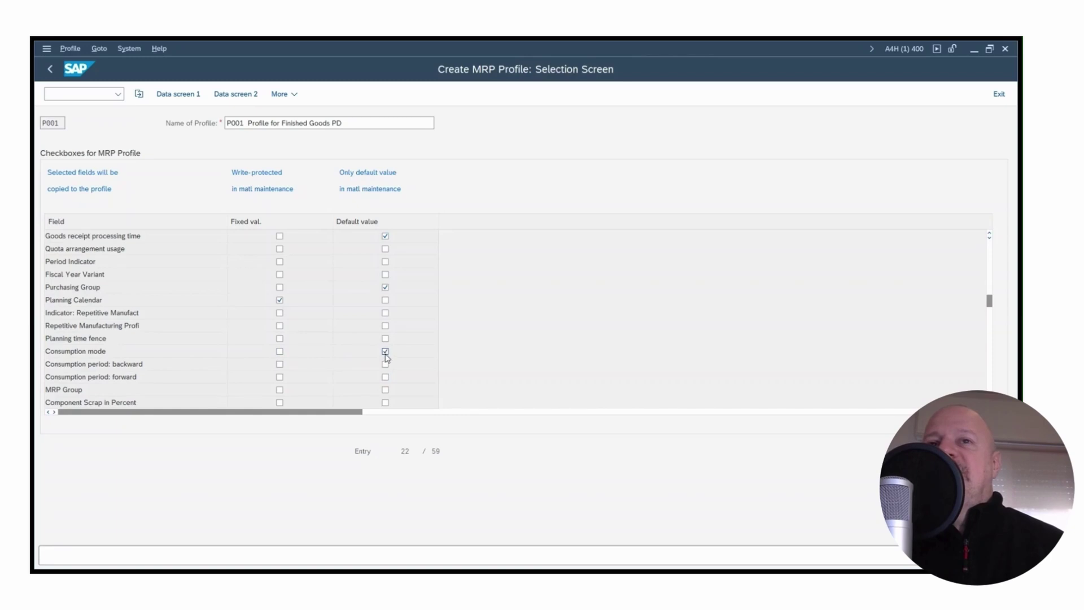
click(385, 366)
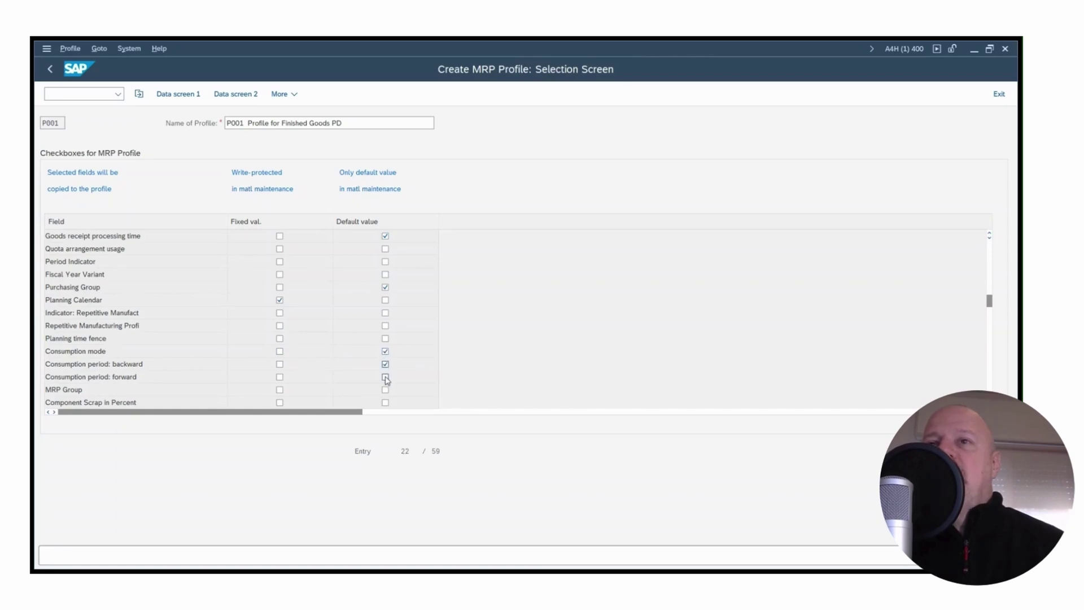
click(385, 377)
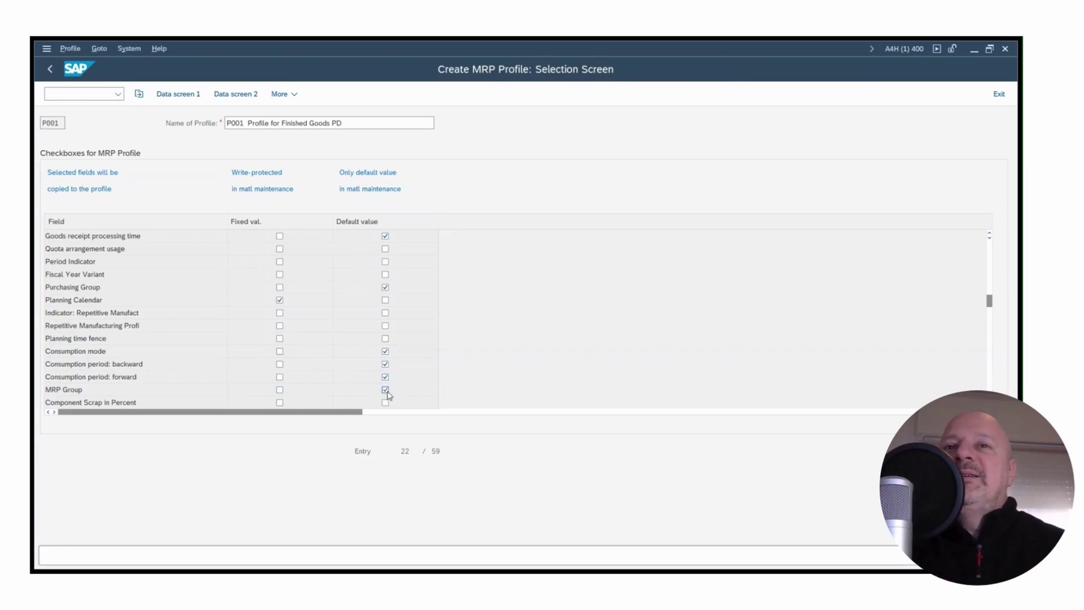
- Flag Planning Strategy Group as a default value in the profile's field list
scroll(465, 357, down, 1)
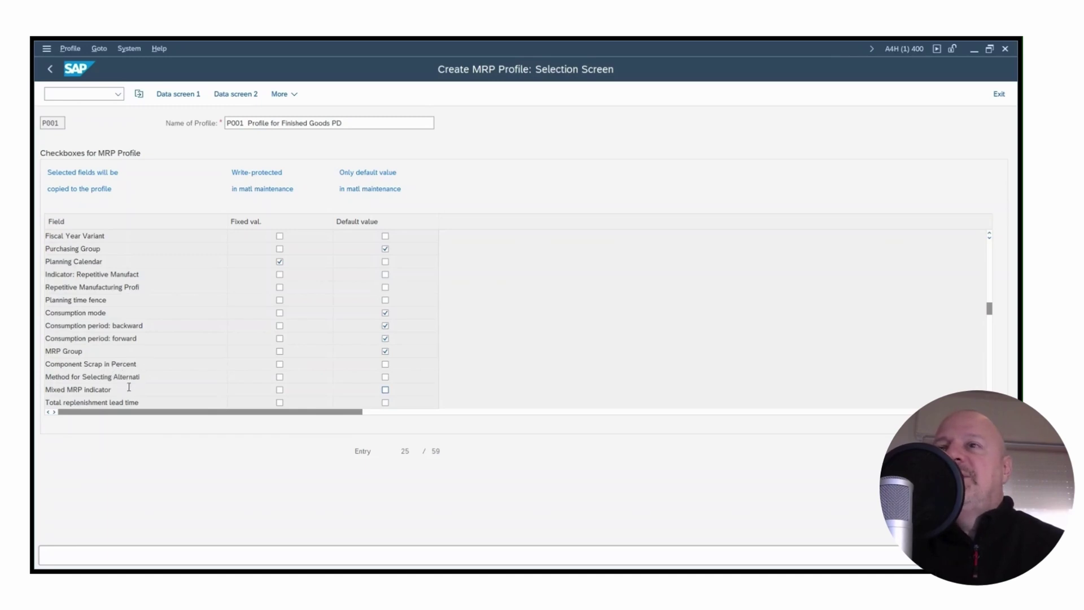
scroll(135, 364, down, 1)
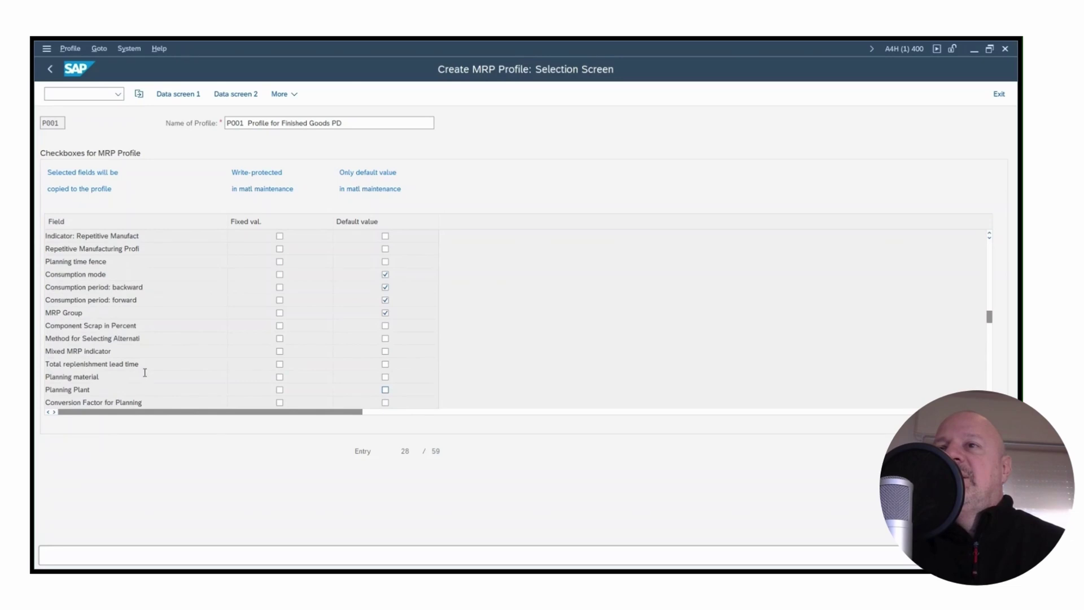
scroll(105, 362, down, 1)
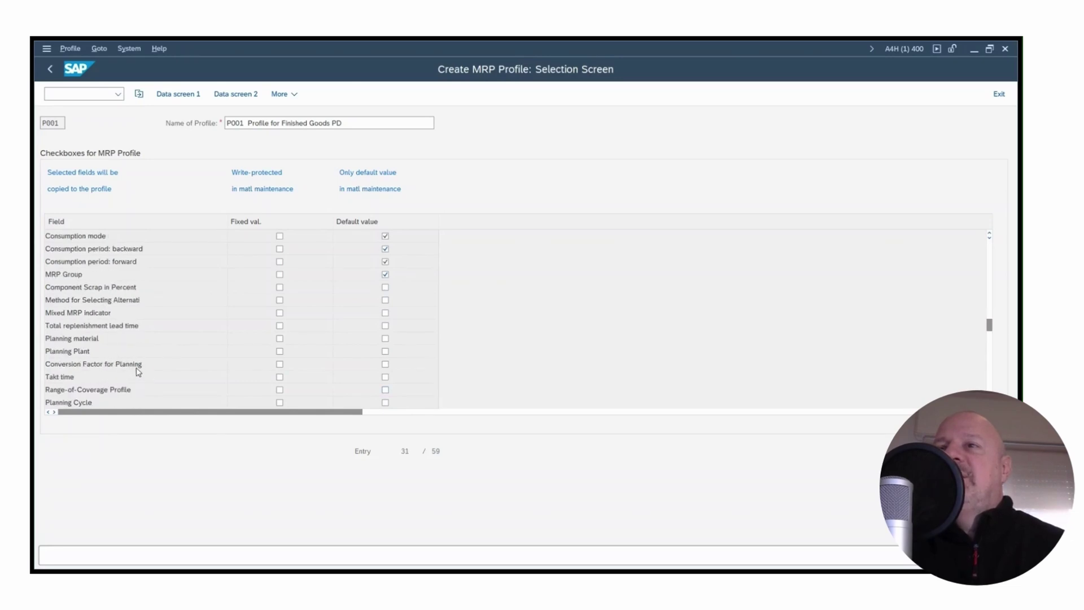
scroll(134, 372, down, 1)
scroll(140, 366, down, 1)
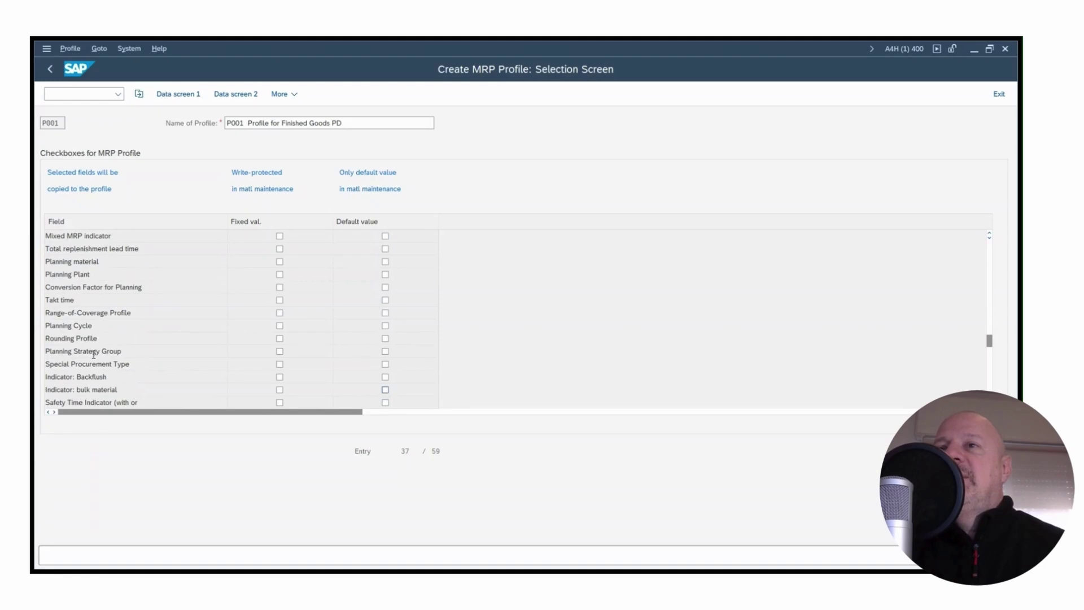
click(385, 351)
- Flag Procurement Type as a fixed value in the profile's field list
scroll(140, 373, down, 1)
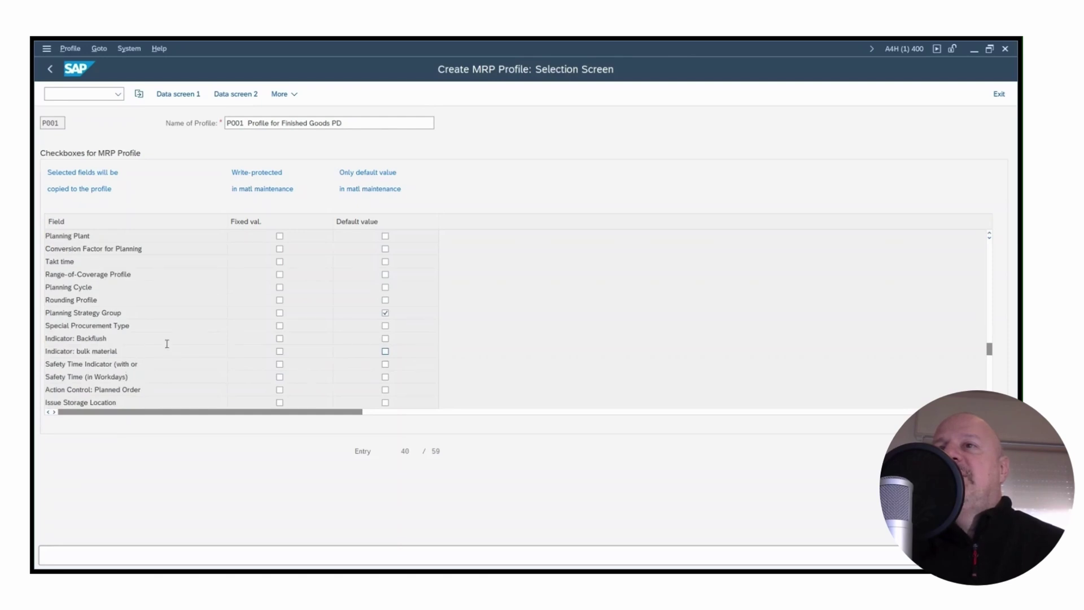
scroll(168, 342, down, 1)
scroll(159, 336, down, 1)
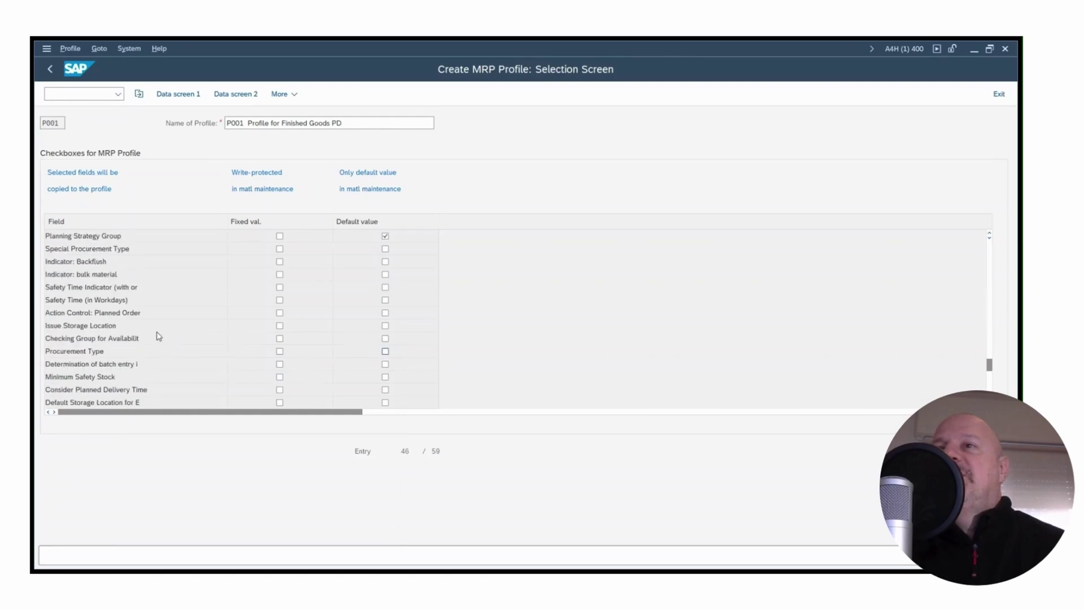
click(280, 351)
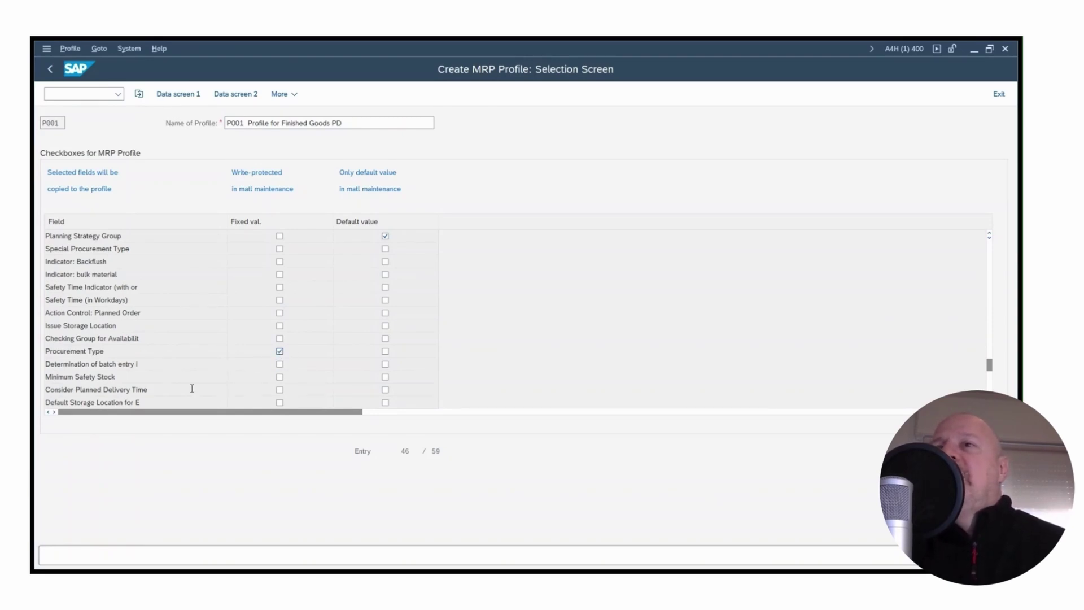
scroll(231, 370, down, 1)
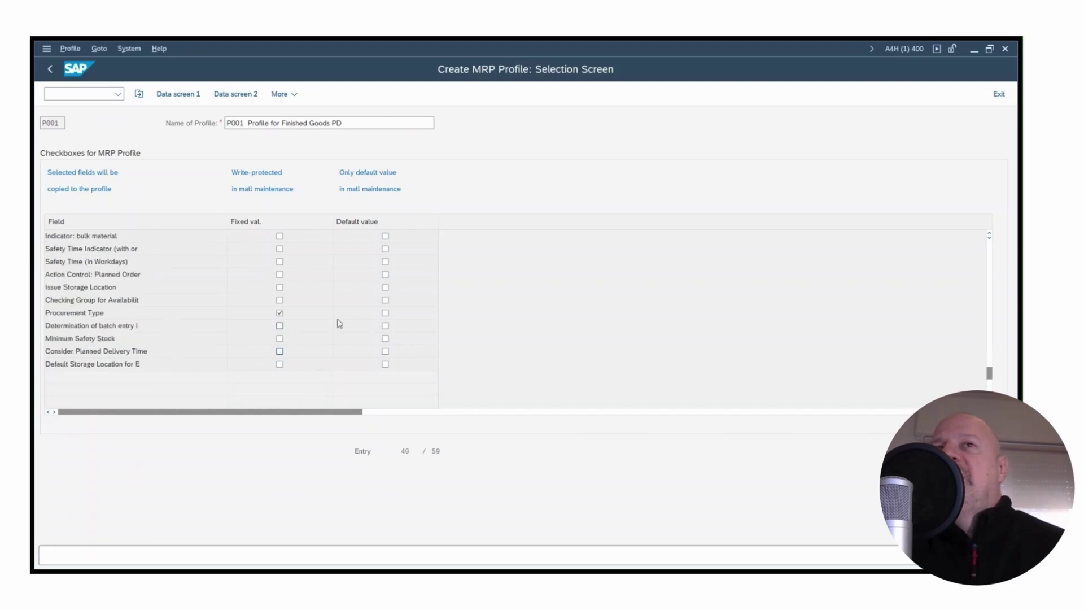
scroll(232, 310, up, 1)
scroll(232, 310, up, 2)
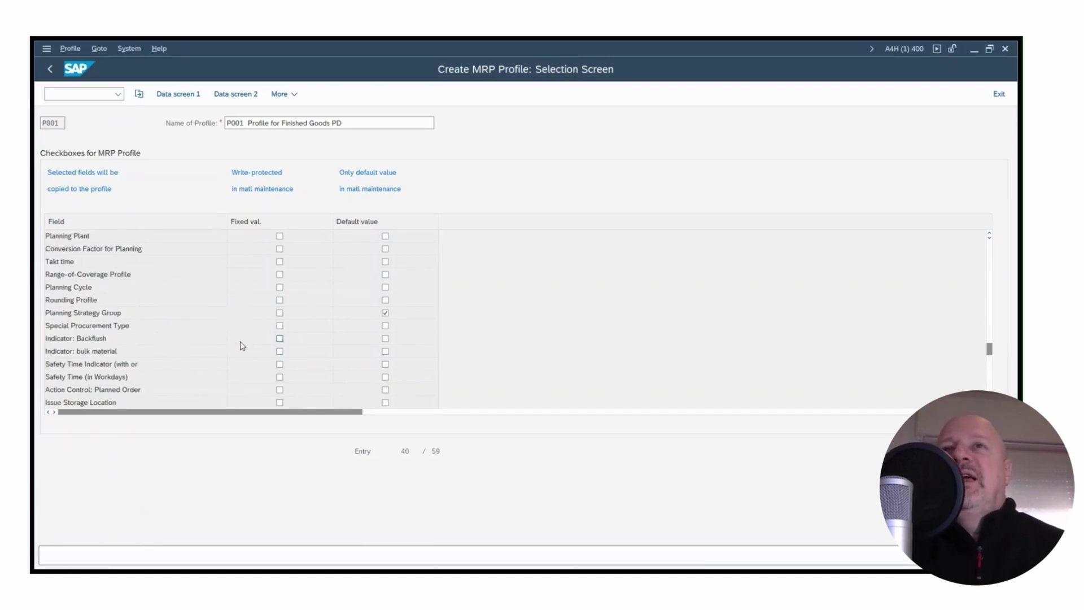
scroll(237, 343, up, 3)
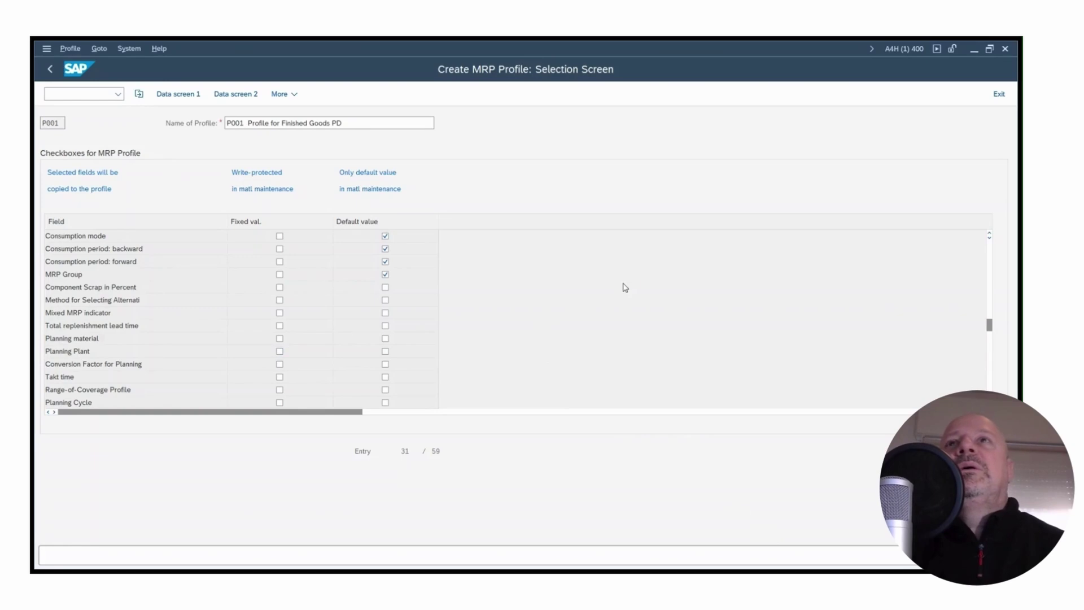
scroll(624, 286, down, 1)
scroll(450, 257, down, 1)
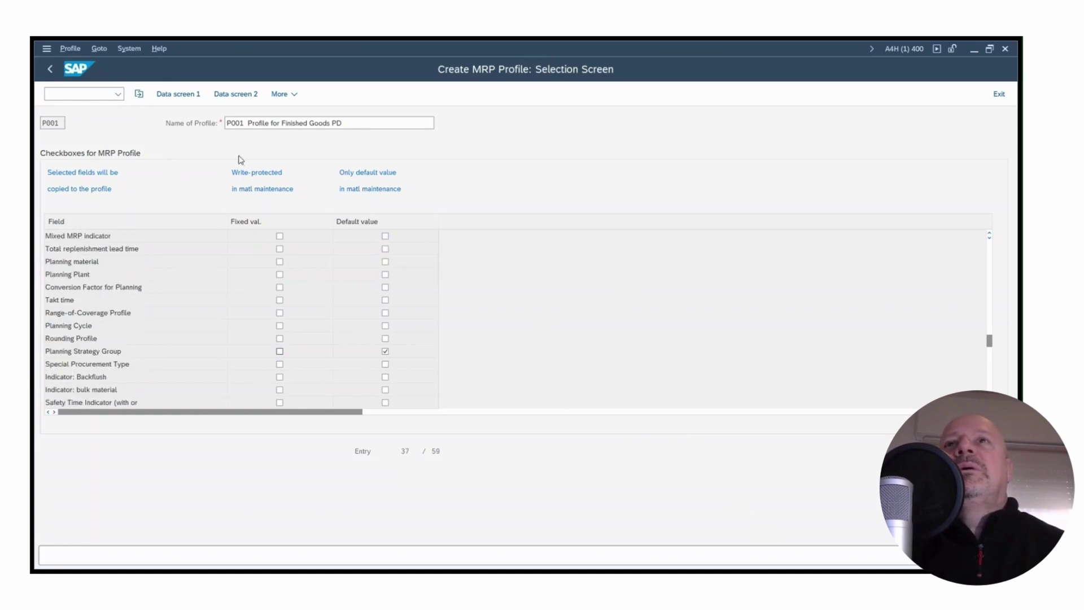
- Open data screen 1 of the profile and set MRP Type to PD and MRP Controller to 003
click(186, 94)
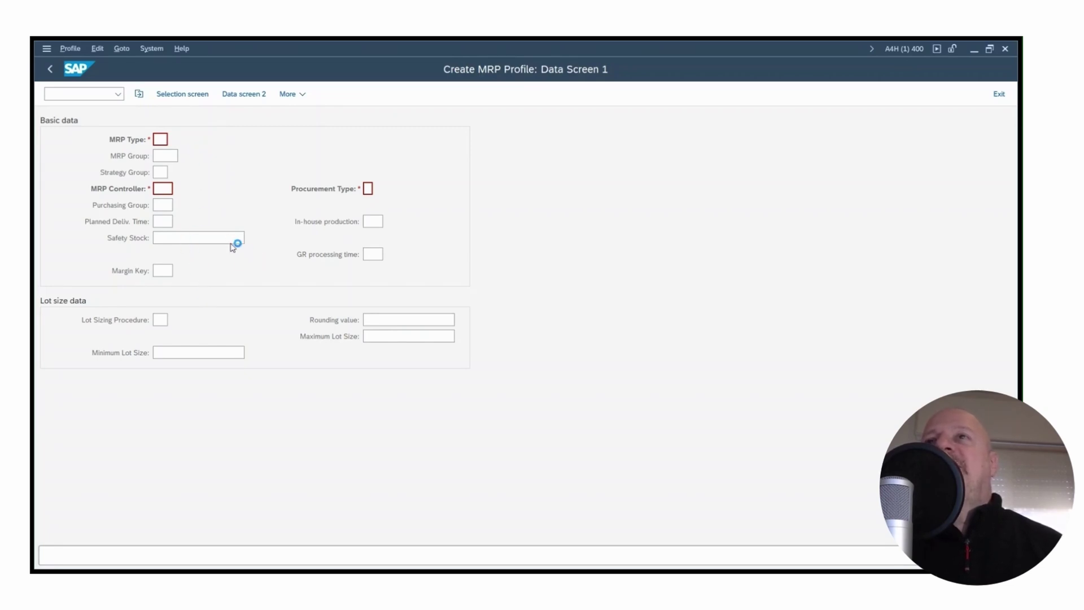
click(161, 139)
text(PD)
click(162, 188)
click(178, 191)
double_click(175, 284)
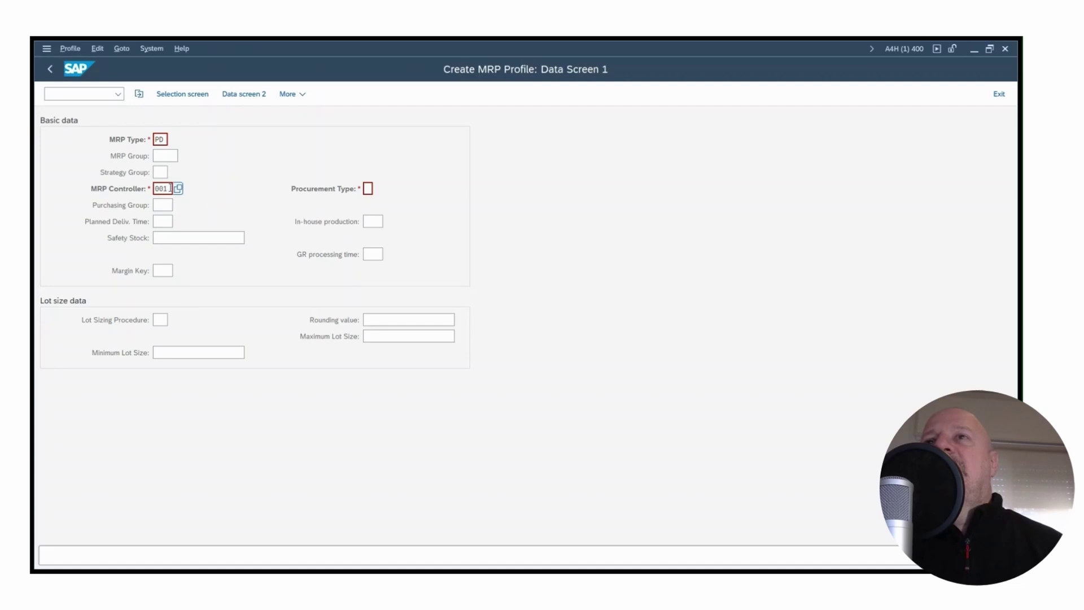
key(BackSpace)
text(3)
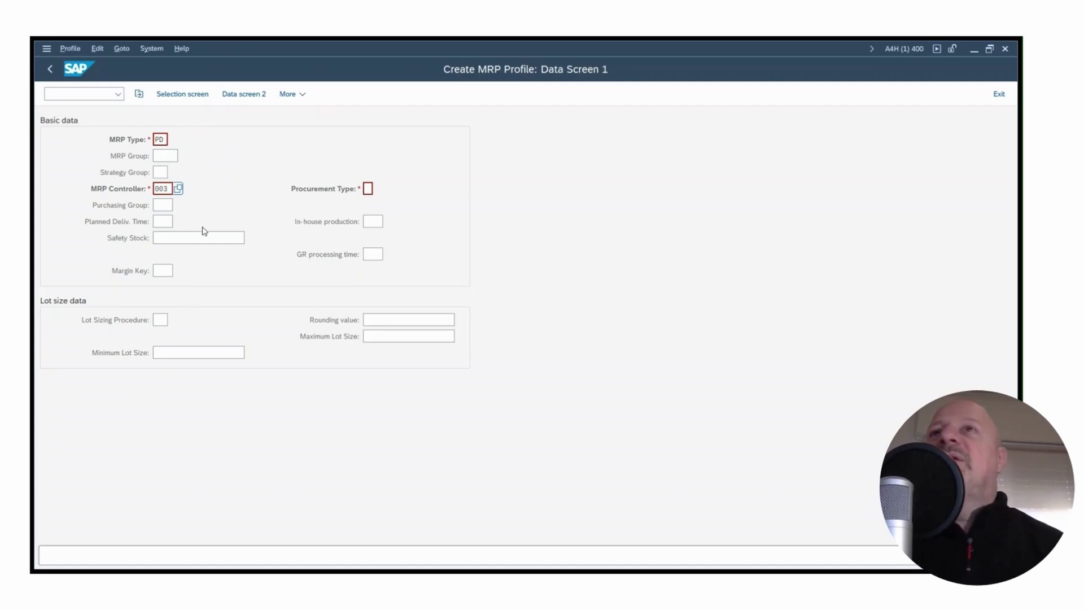
- Set the Procurement Type to E and the Strategy Group to 40 in the basic data
click(370, 190)
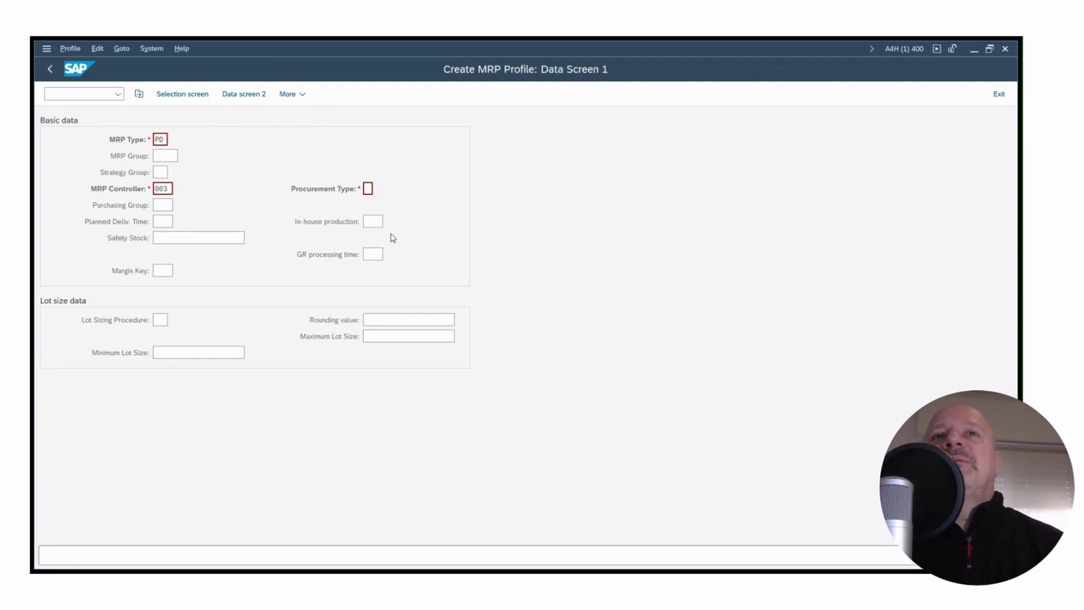
text(E)
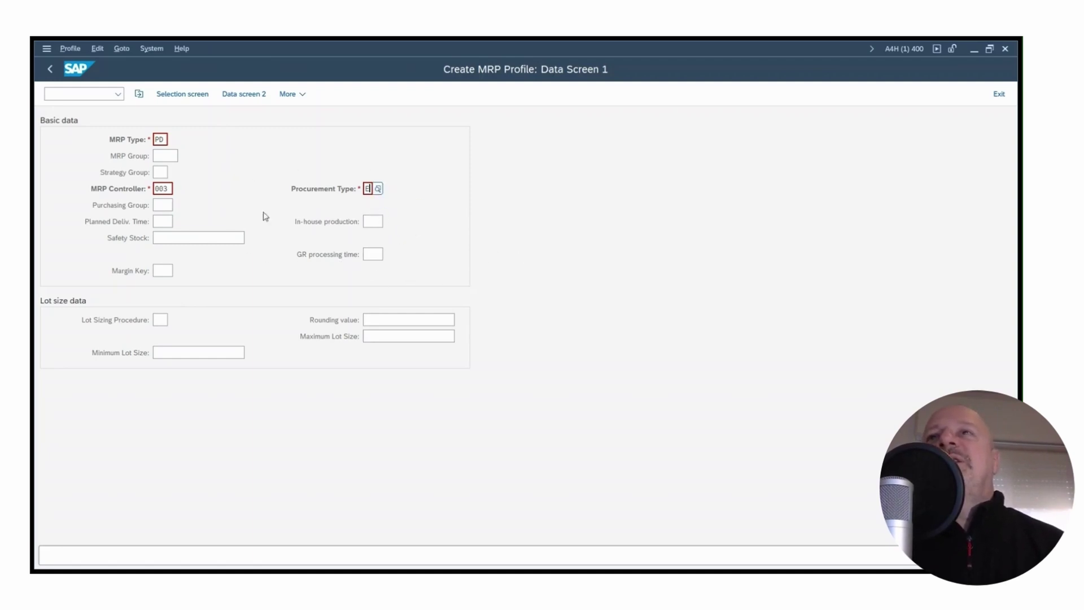
click(163, 173)
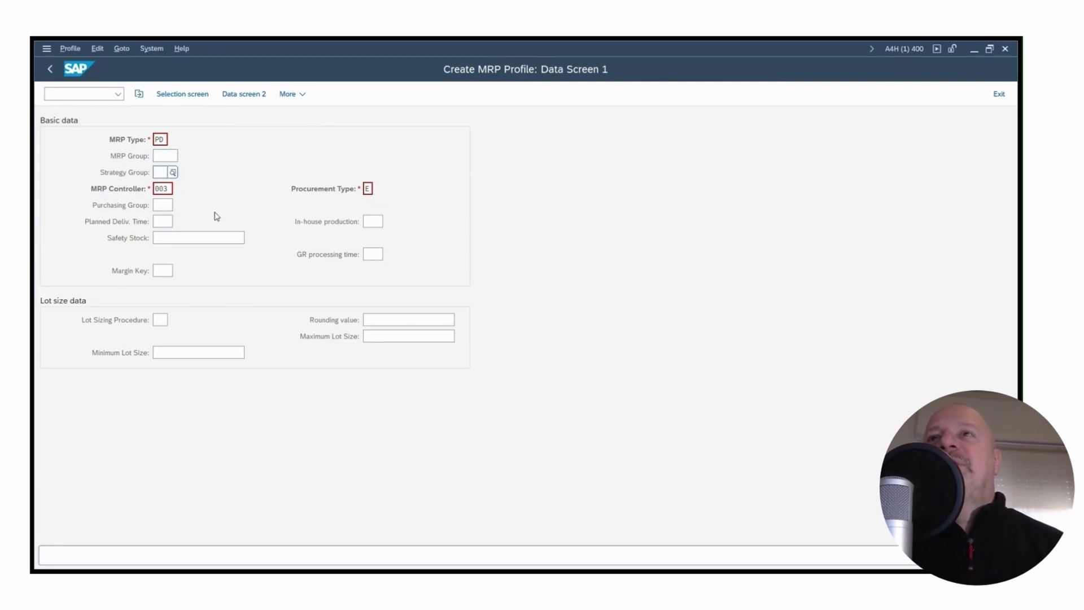
key(Return)
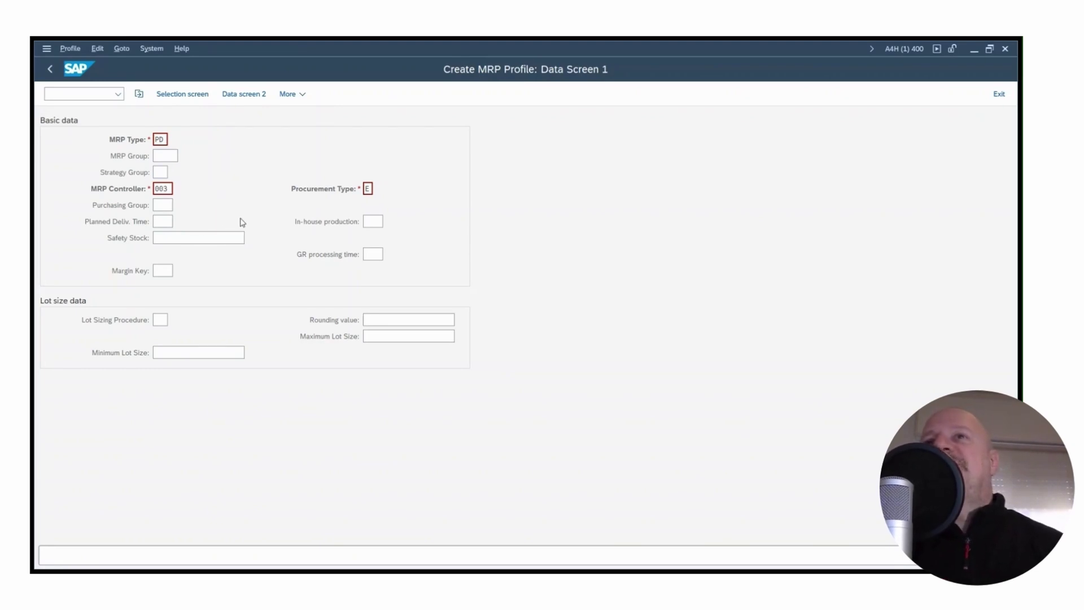
click(174, 170)
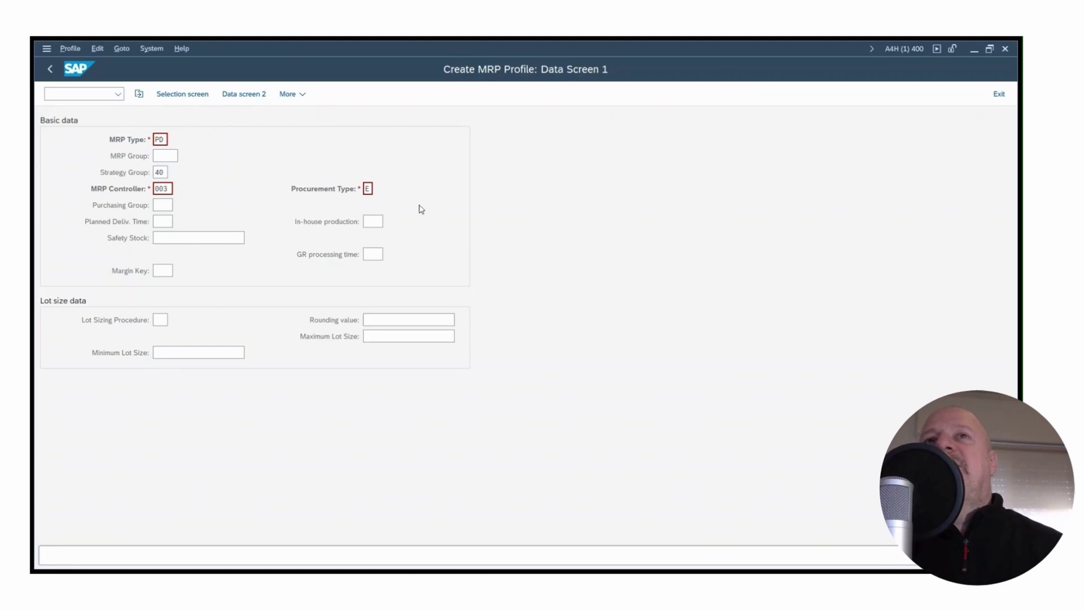
click(326, 198)
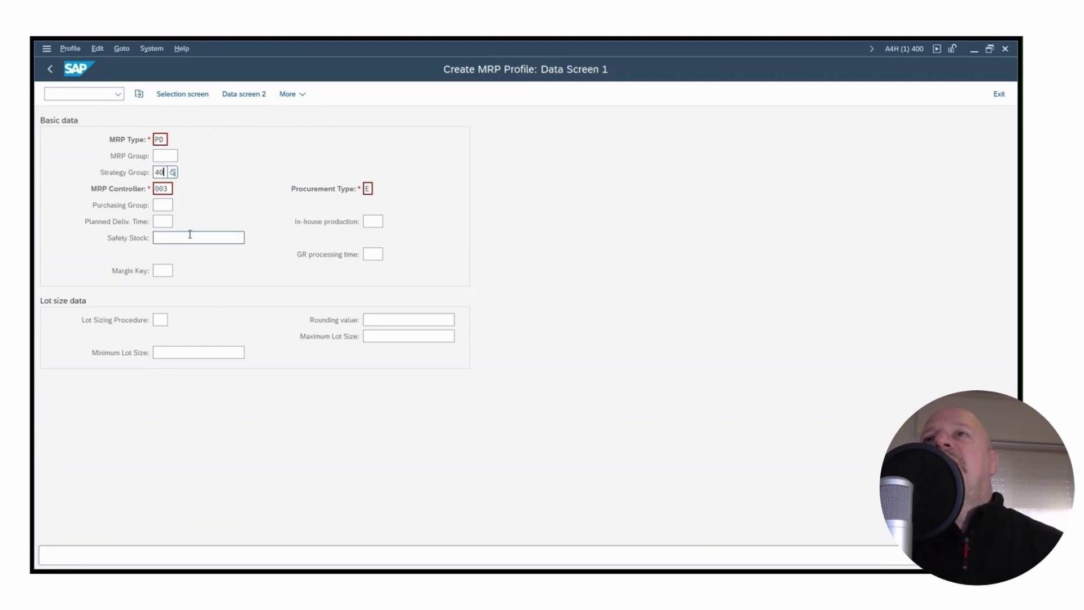
- Set the Purchasing Group to 204 in the profile's basic data
click(161, 209)
click(178, 207)
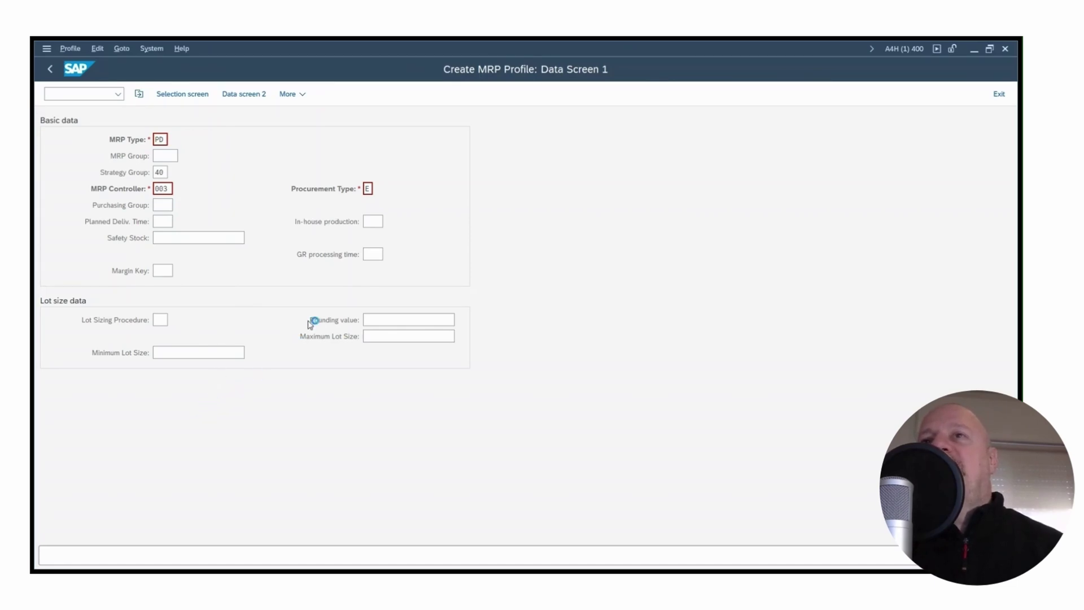
click(168, 207)
text(204)
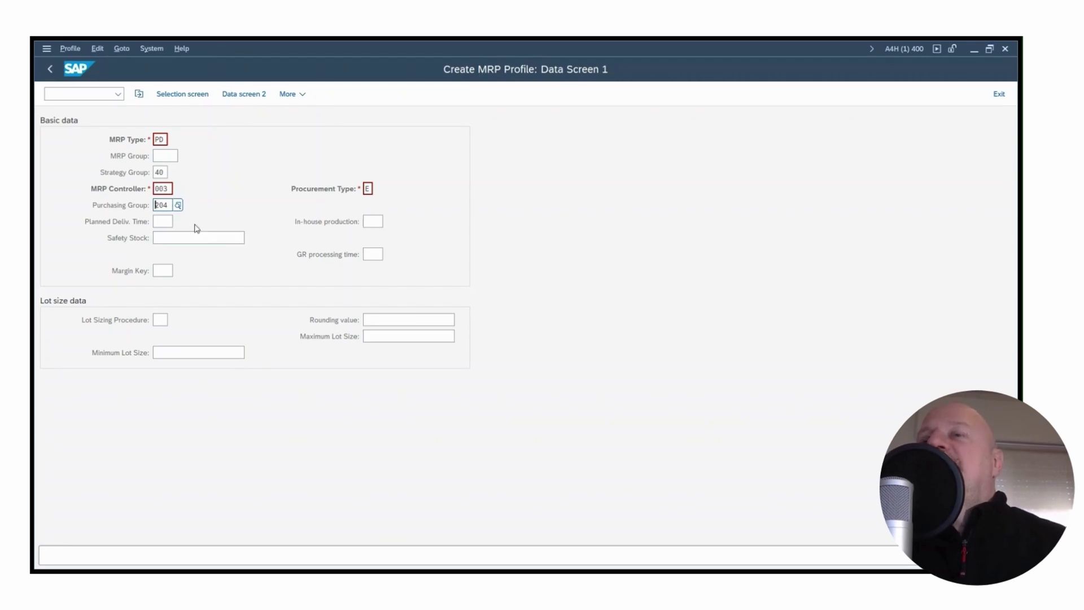
- Set the Planned Delivery Time to 5 and the Safety Stock to 100
click(162, 223)
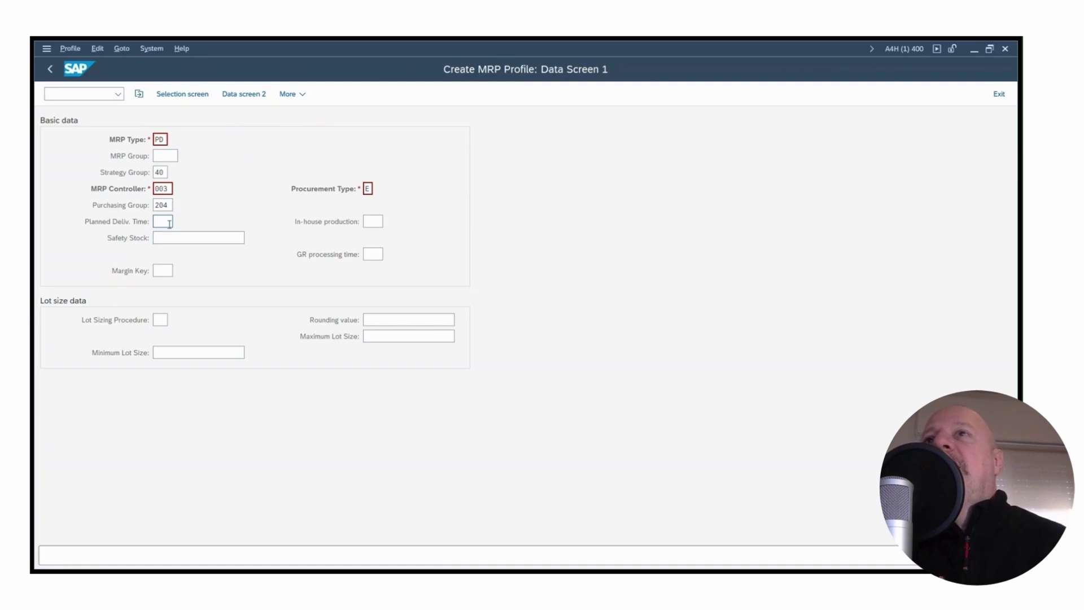
text(5)
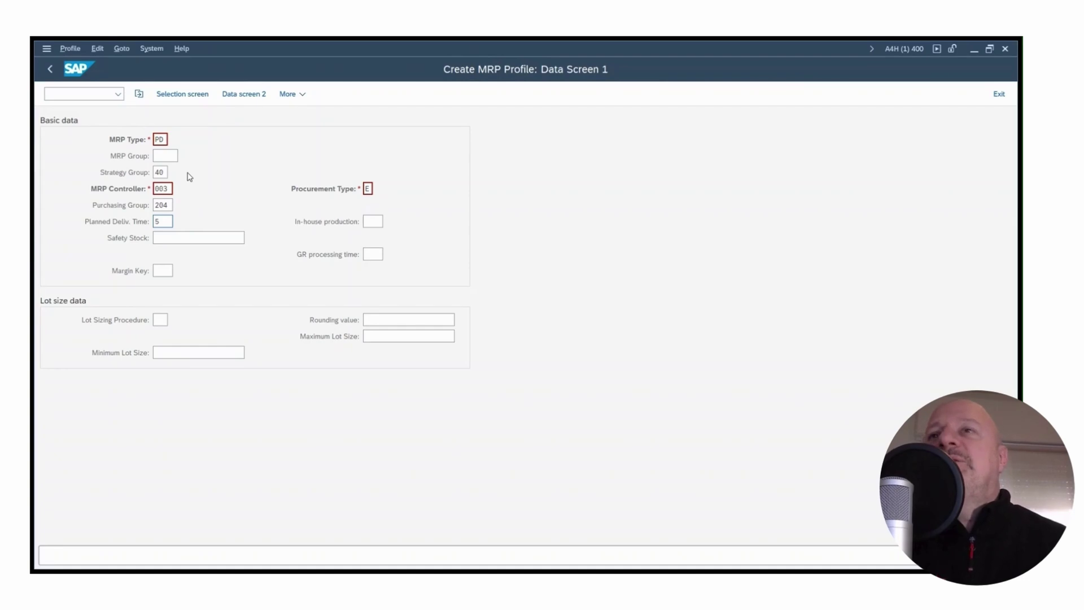
click(193, 239)
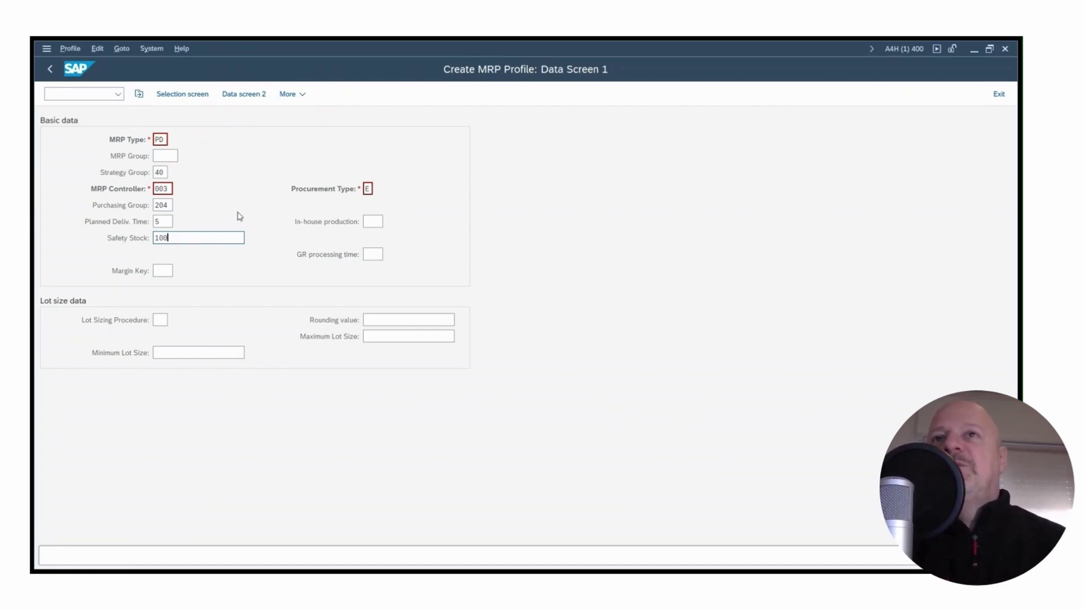
- Set the In-house production time to 2 in the profile's basic data
click(373, 220)
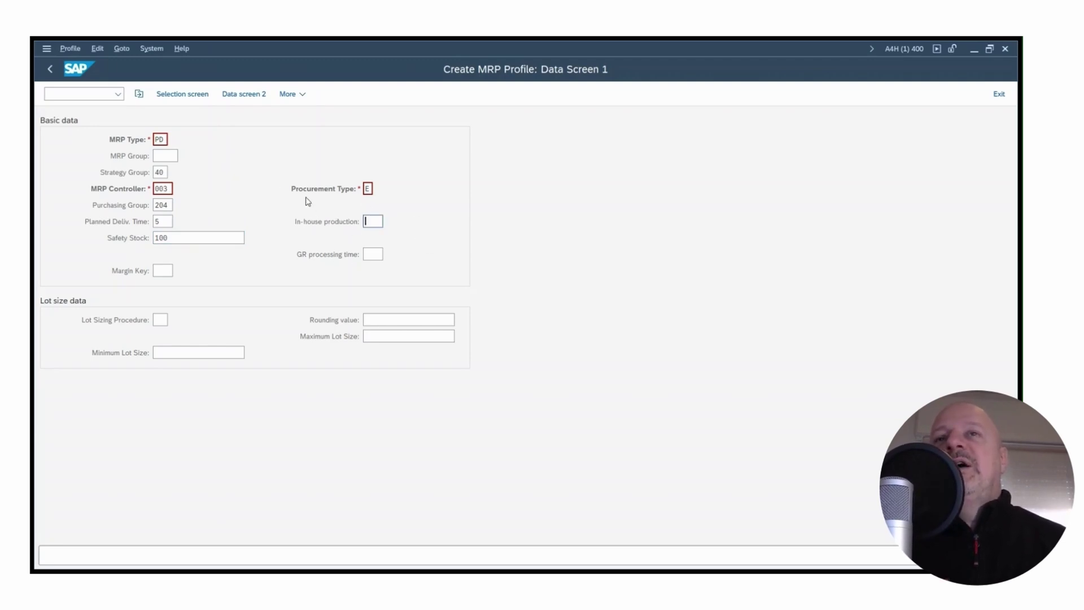
click(367, 189)
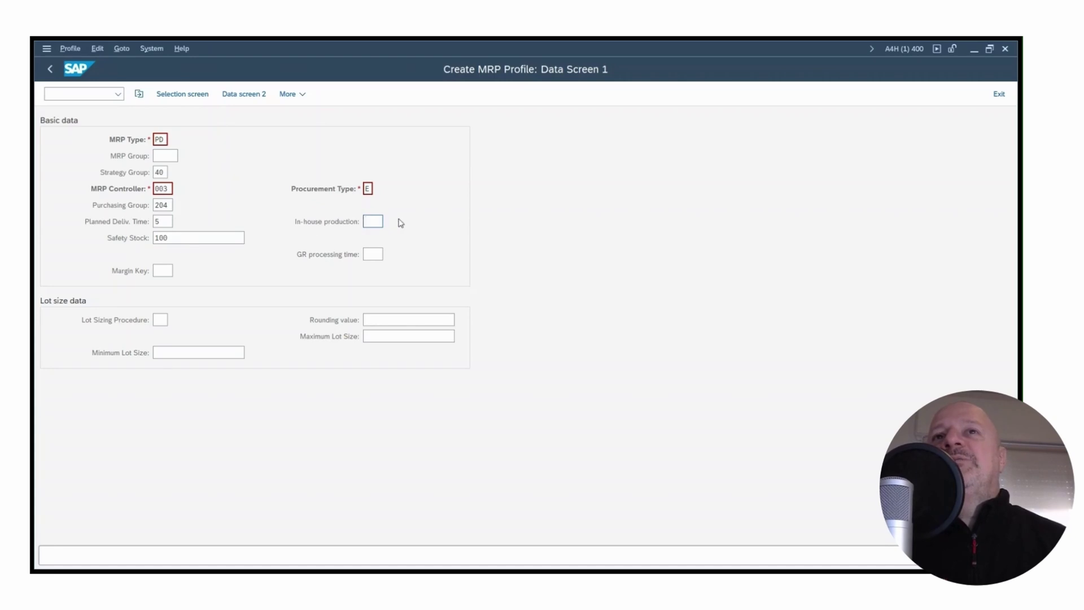
text(3)
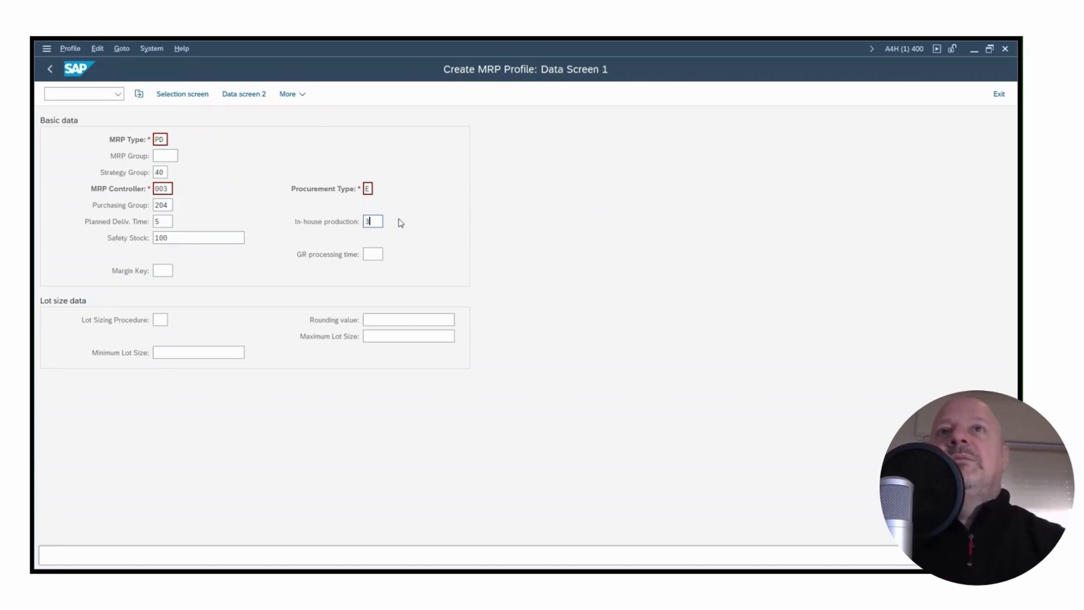
key(BackSpace)
text(2)
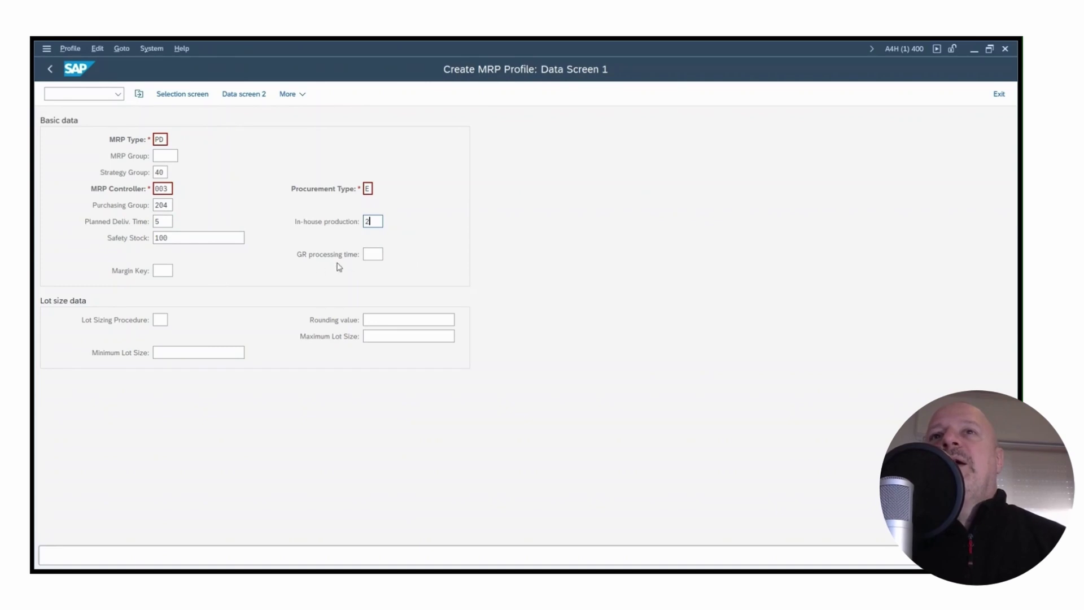
- Set the Margin Key to 000 and the Lot Sizing Procedure to WB
click(155, 272)
click(178, 272)
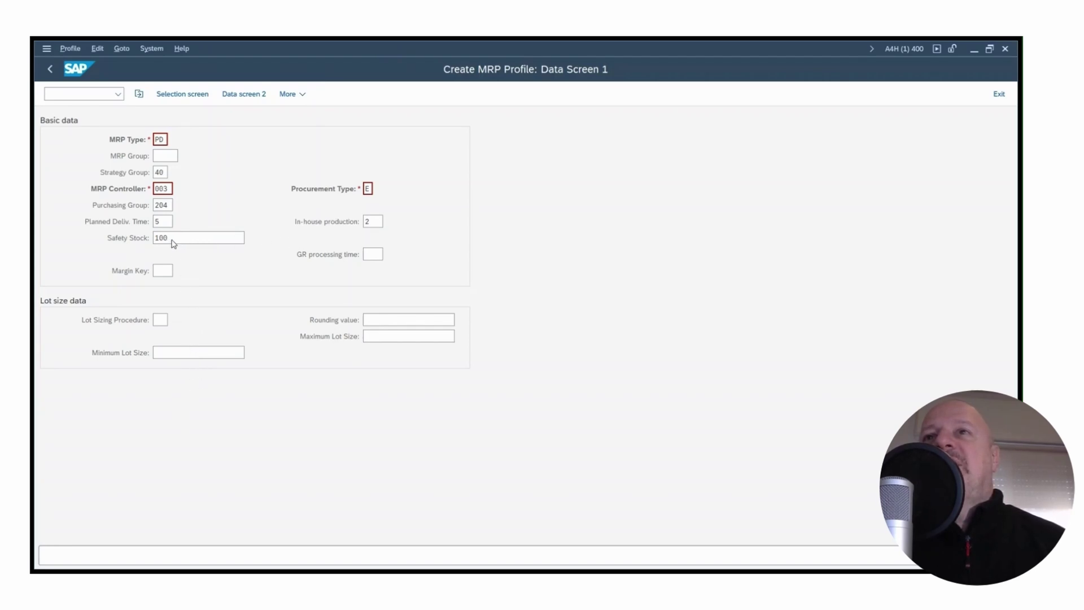
double_click(269, 236)
click(160, 319)
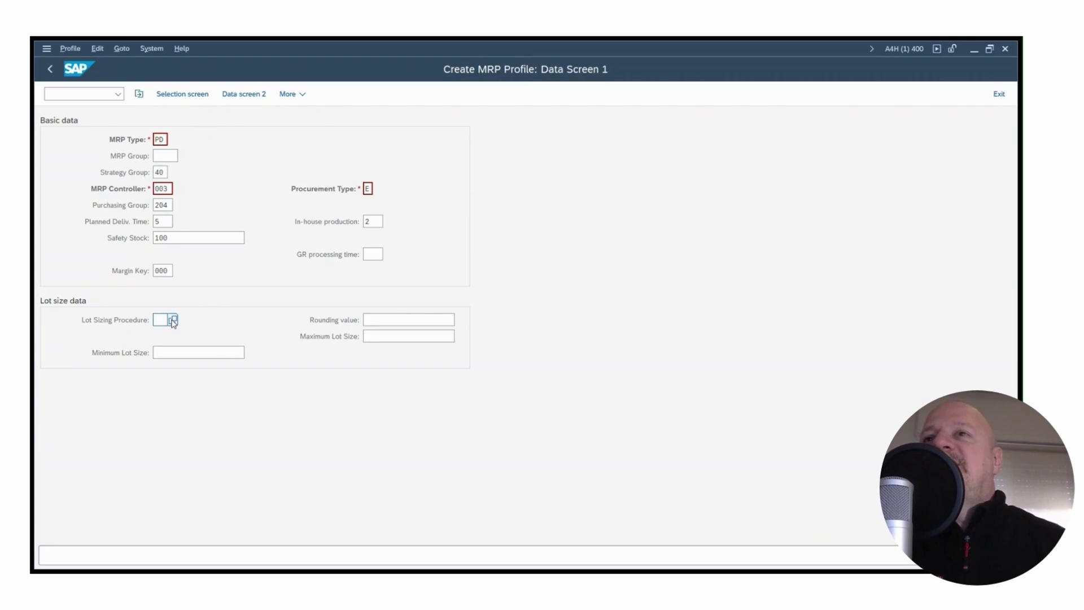
click(173, 322)
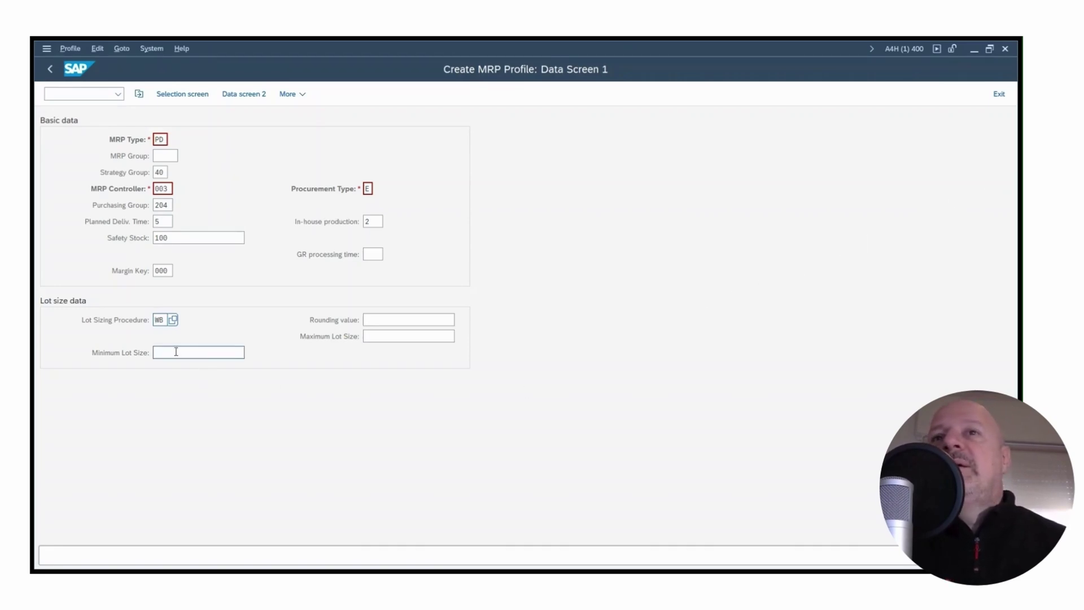
- Set the GR processing time to 1 in the basic data
click(387, 320)
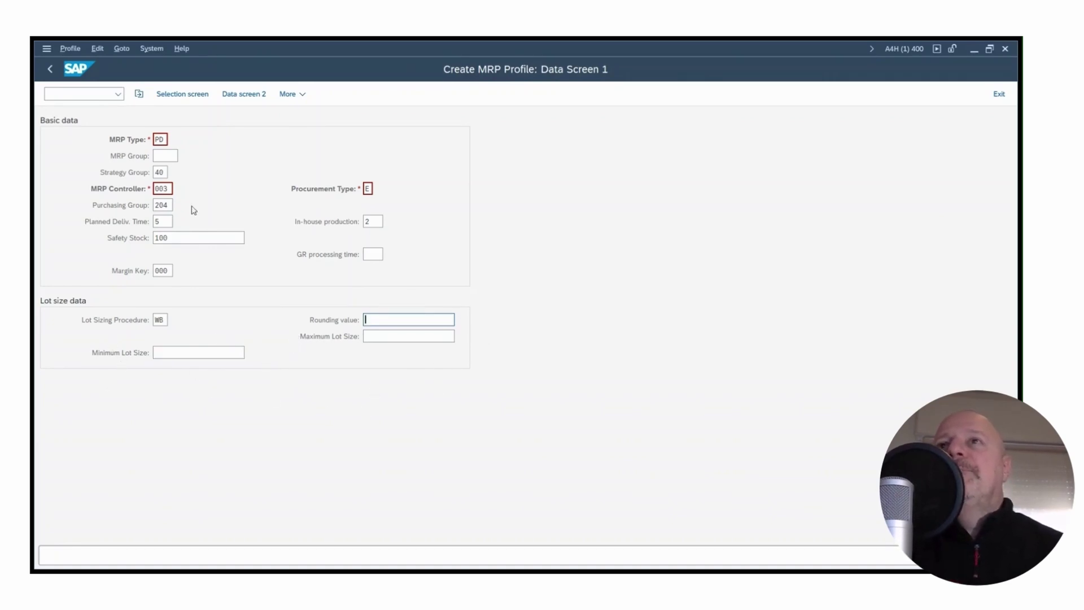
click(374, 253)
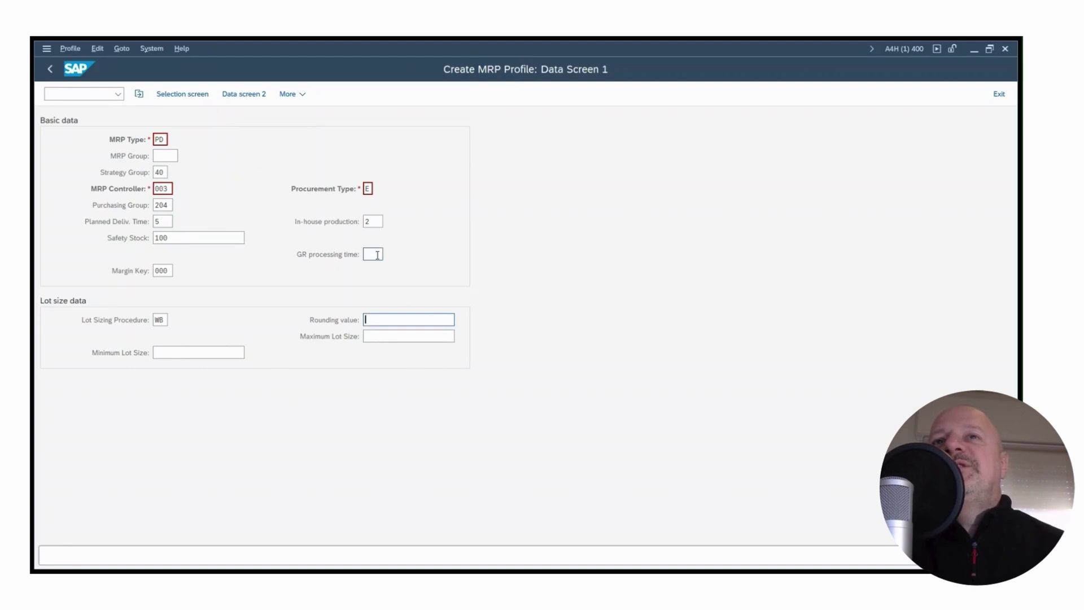
text(1)
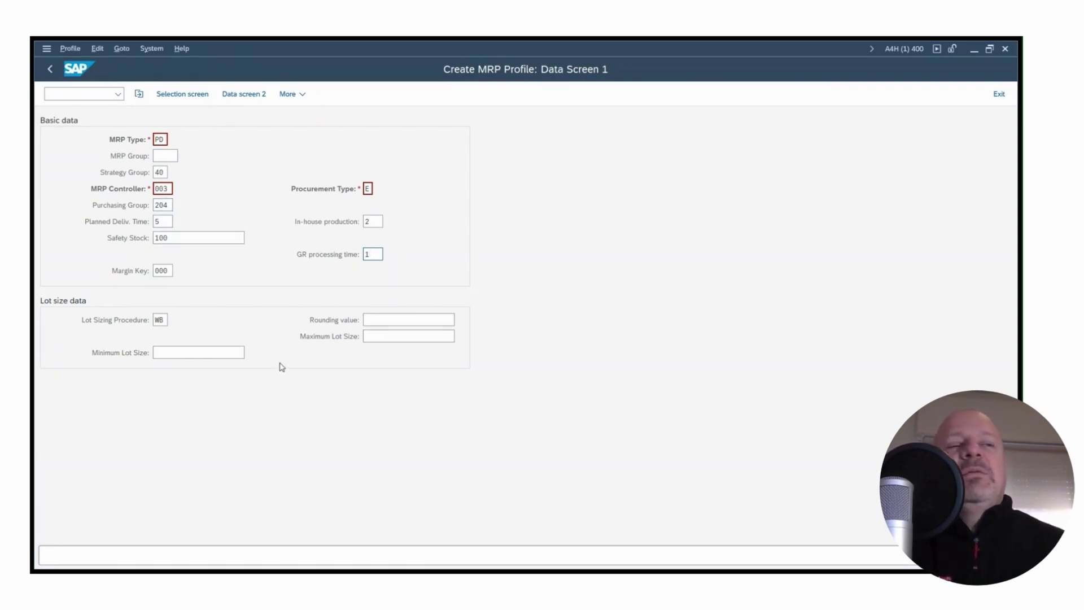
- Set the MRP Group to 0001 in the basic data
click(167, 156)
click(183, 157)
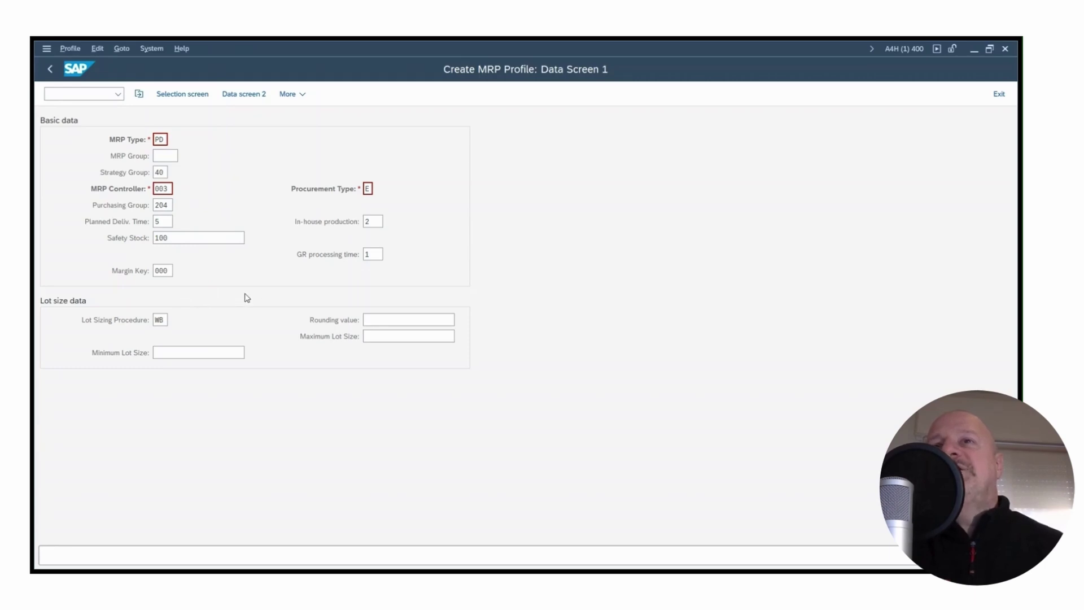
key(Return)
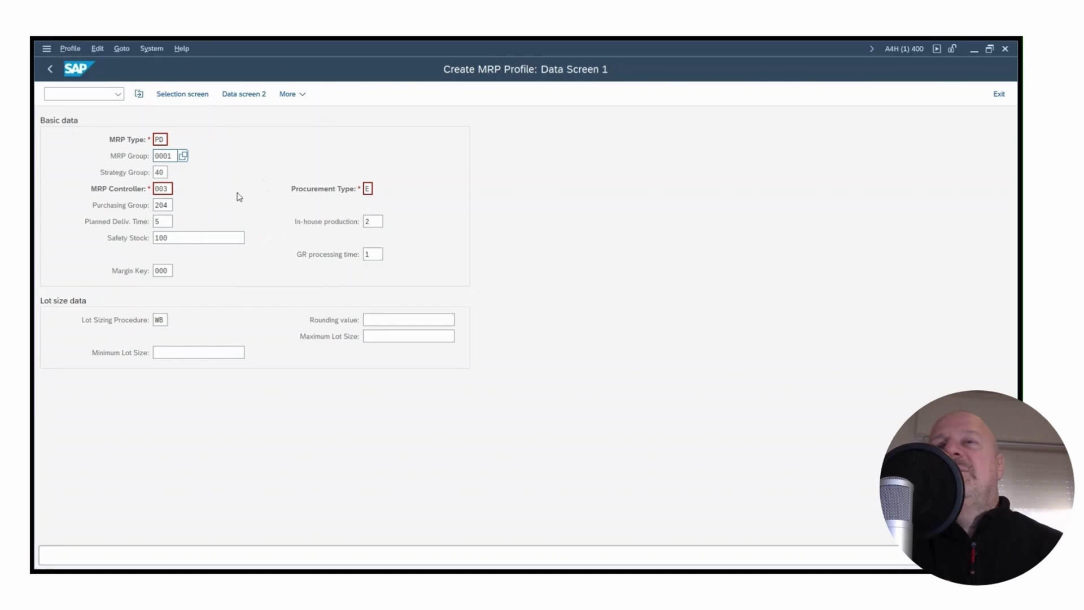
double_click(173, 155)
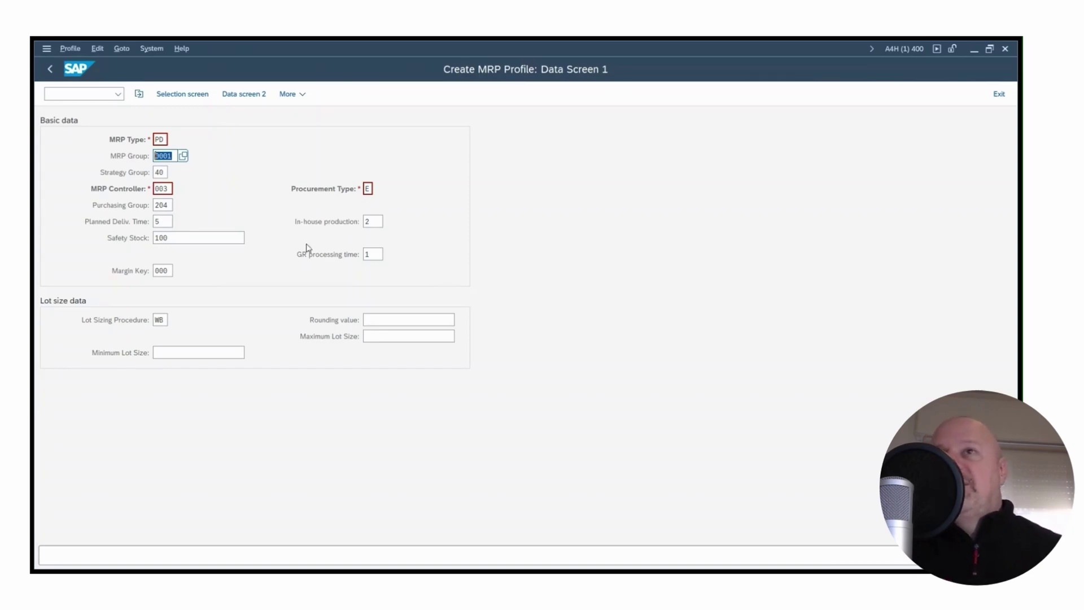
drag(175, 156, 118, 150)
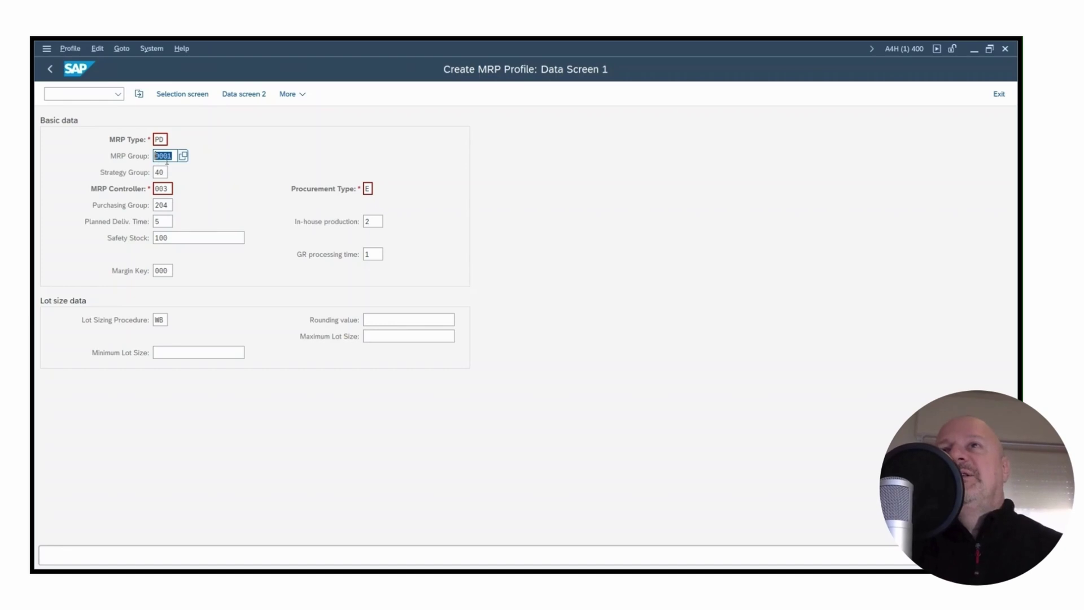
click(170, 153)
double_click(170, 153)
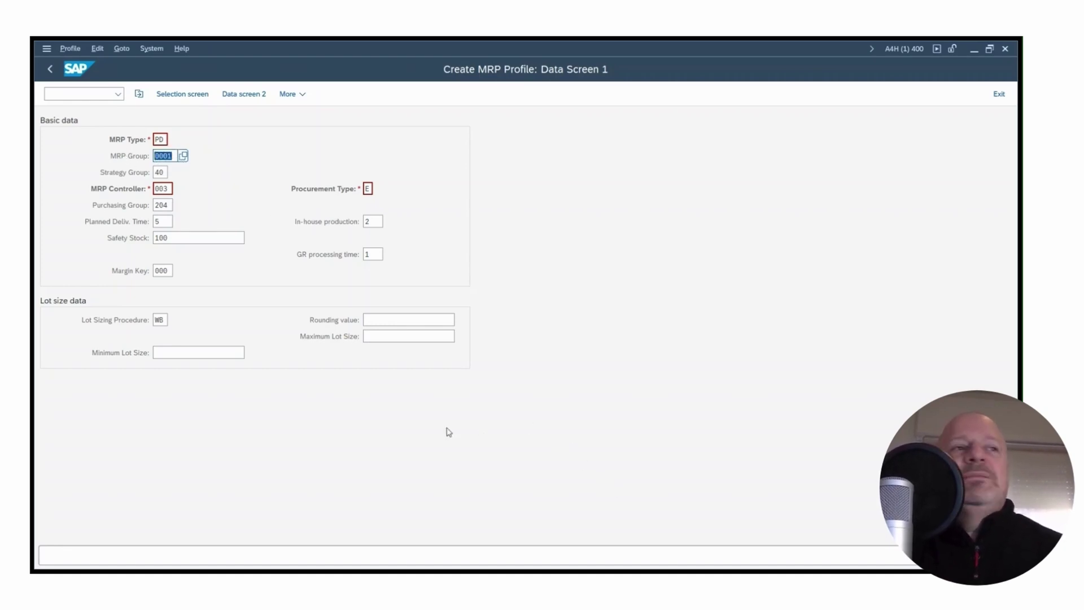
- Open data screen 2 of the profile and set the ABC Indicator to A
click(246, 95)
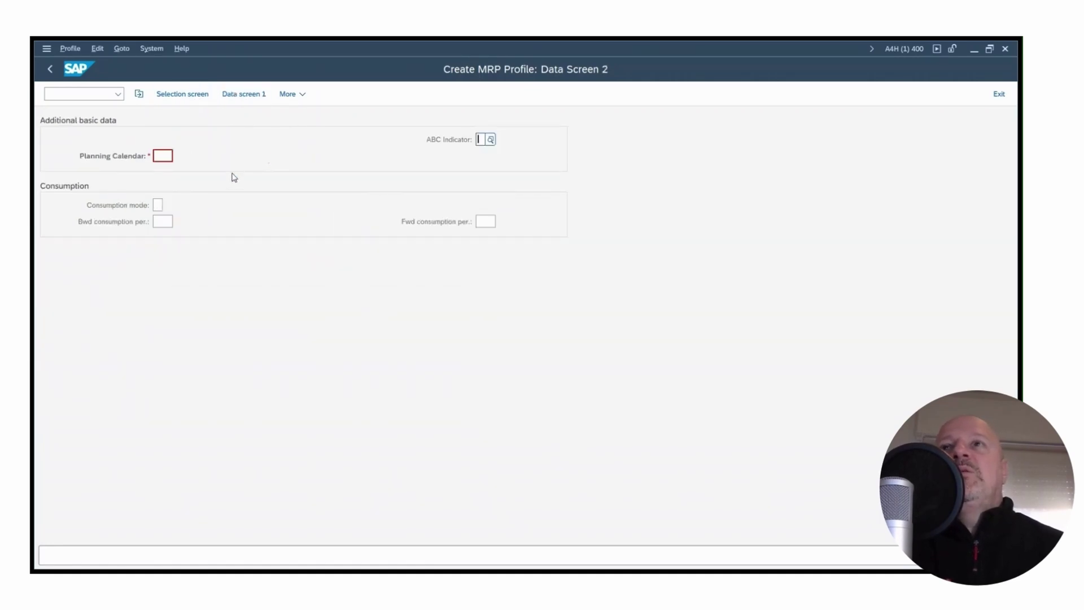
click(490, 140)
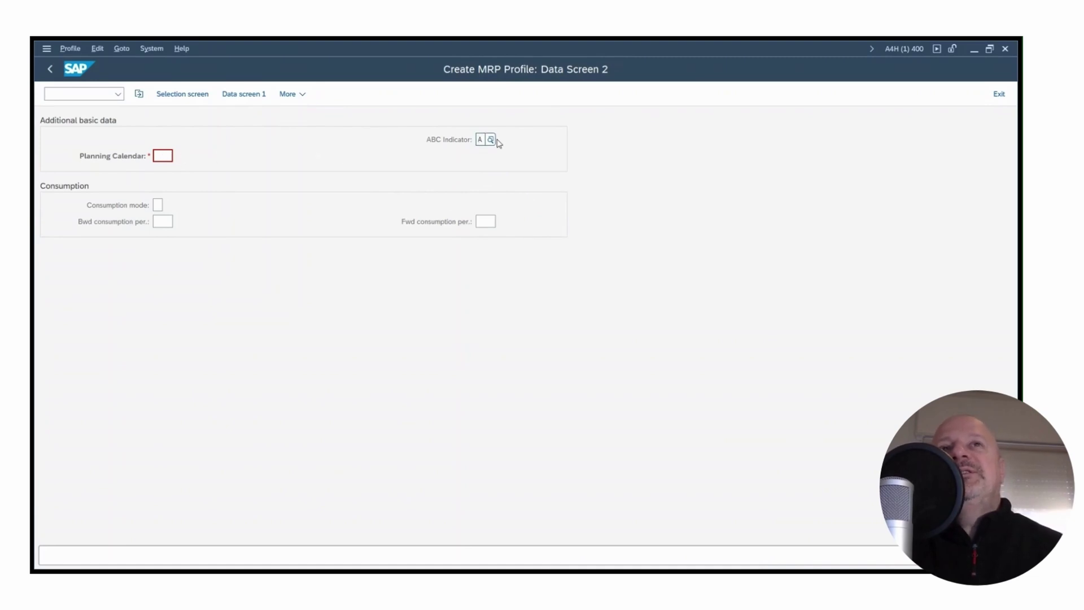
click(492, 139)
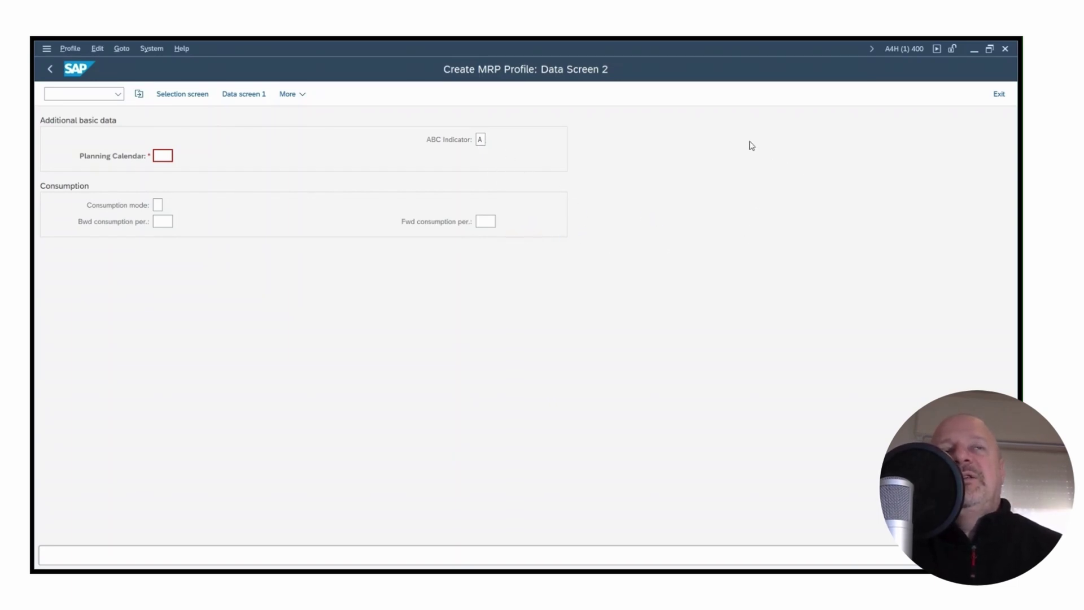
click(480, 140)
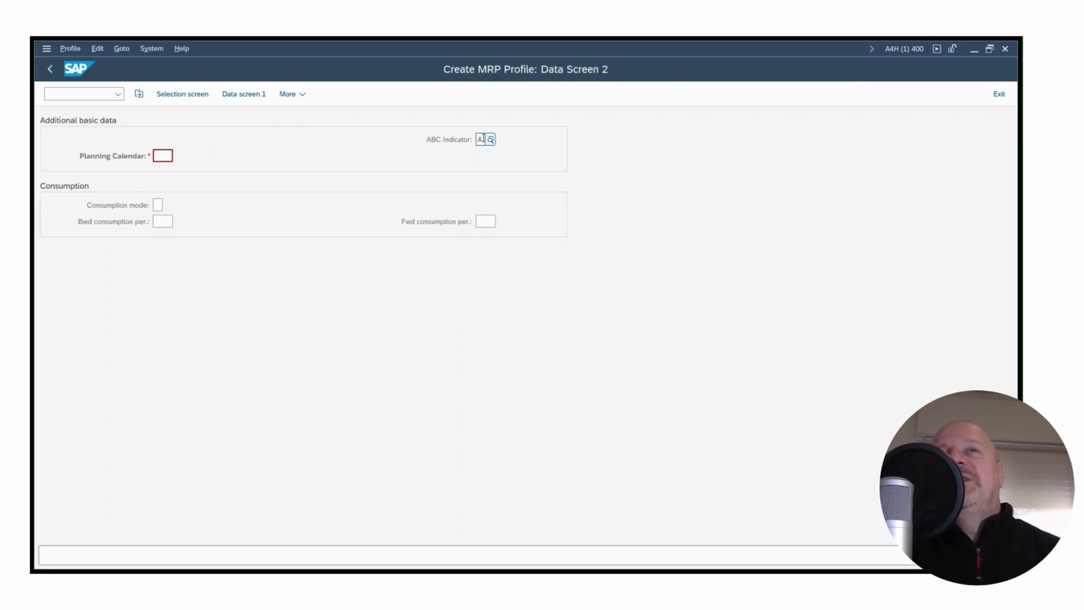
double_click(483, 139)
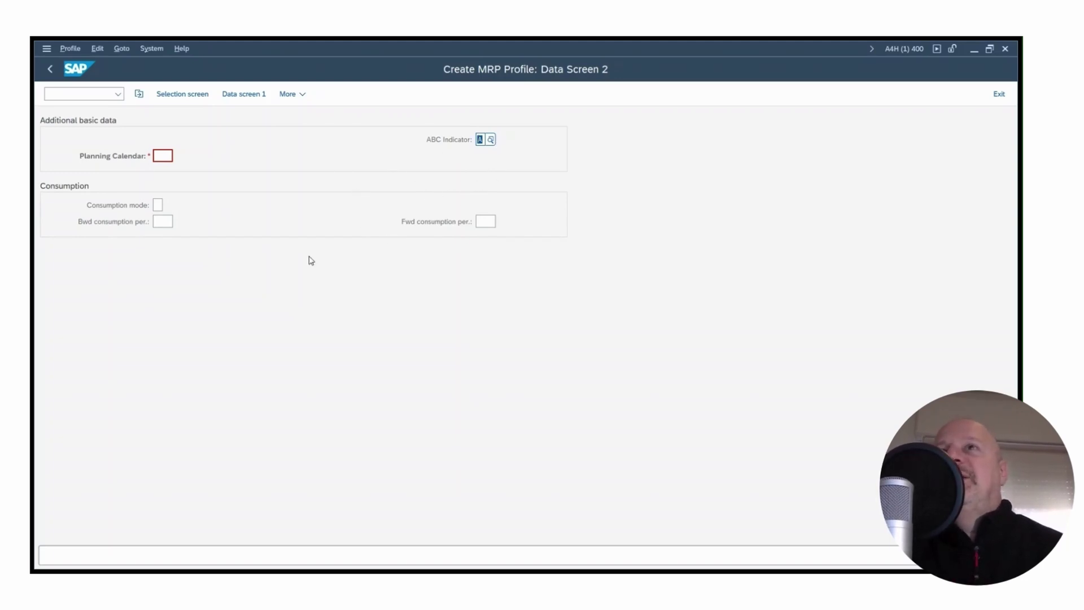
- Set the Planning Calendar to GLC and the Consumption mode to 2
click(162, 156)
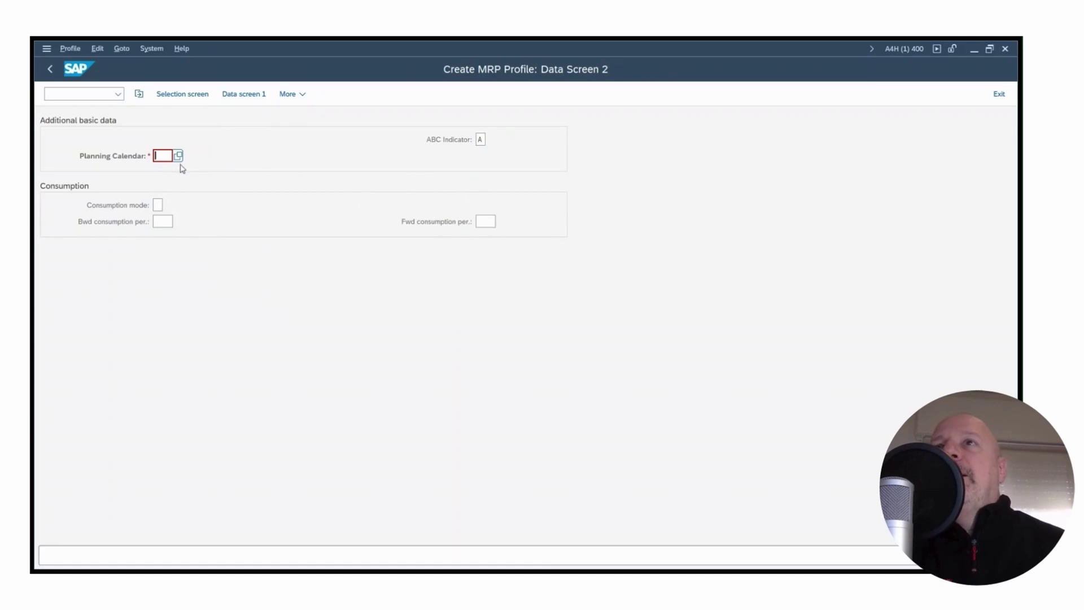
click(178, 156)
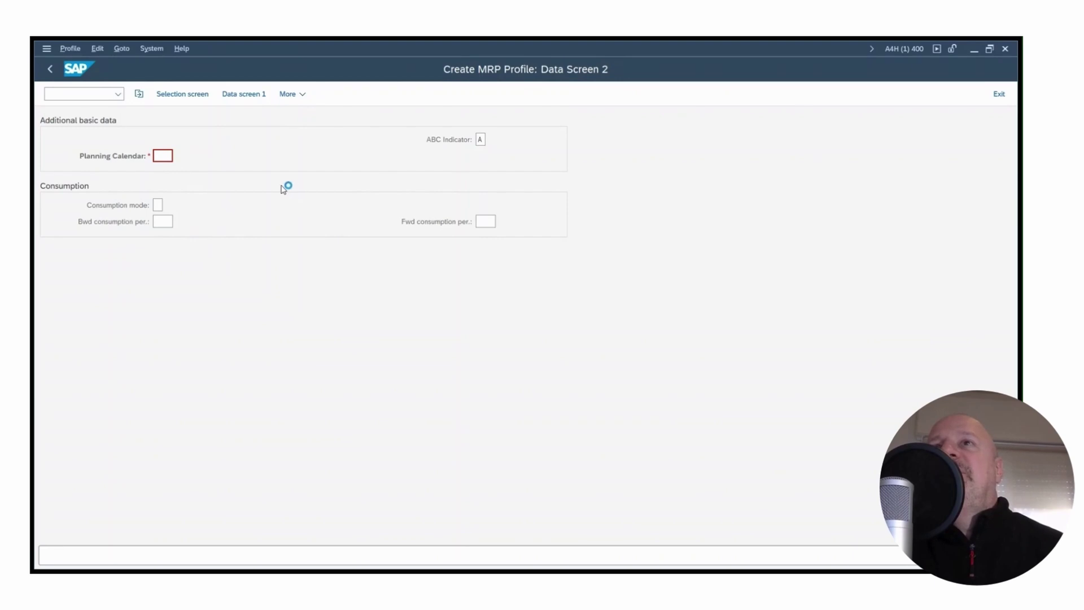
click(158, 205)
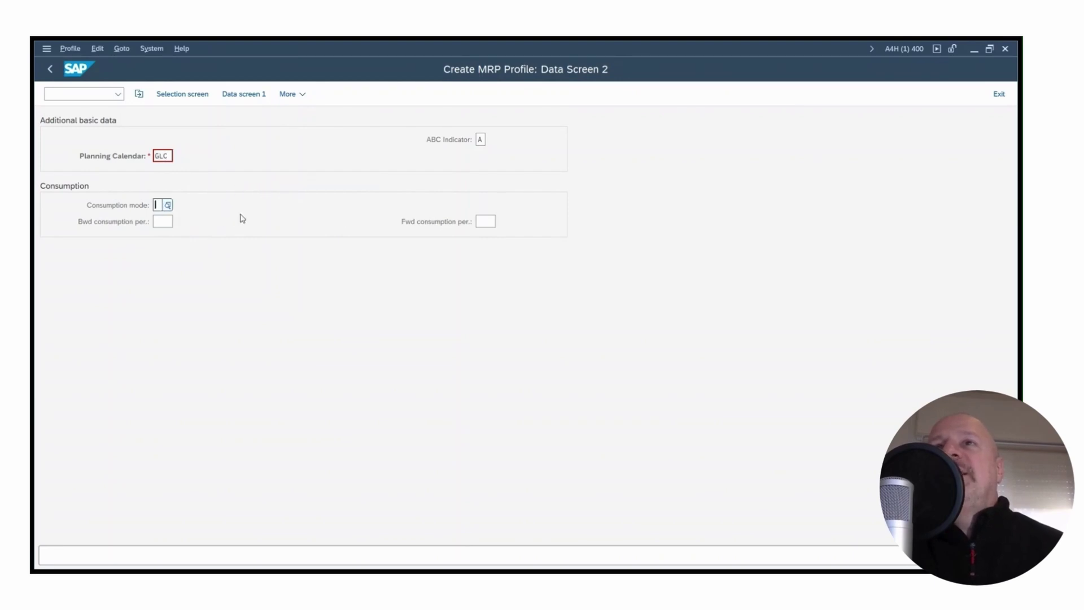
click(168, 206)
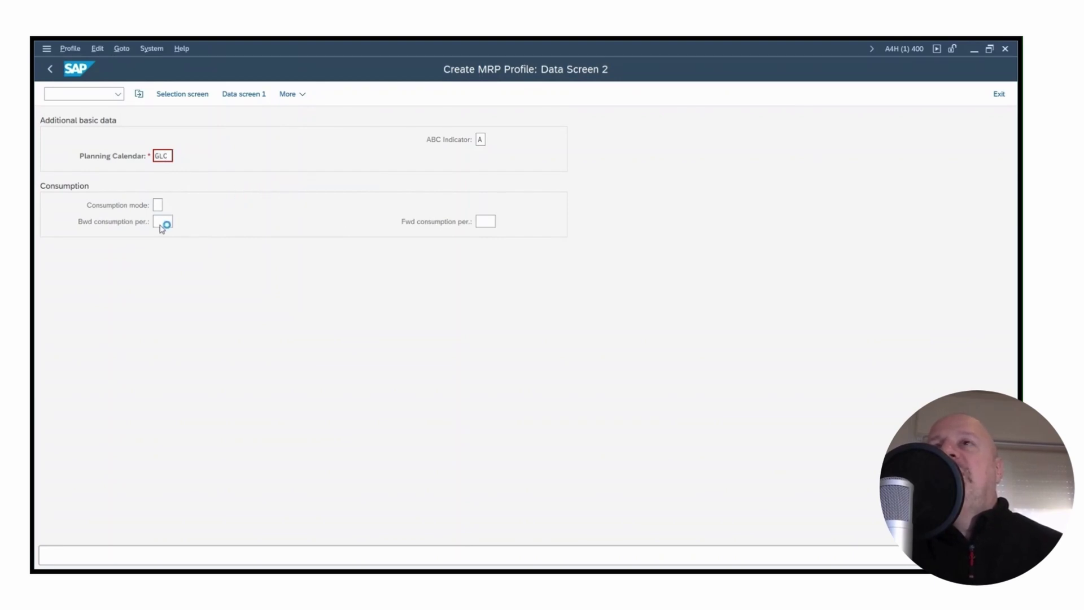
double_click(160, 188)
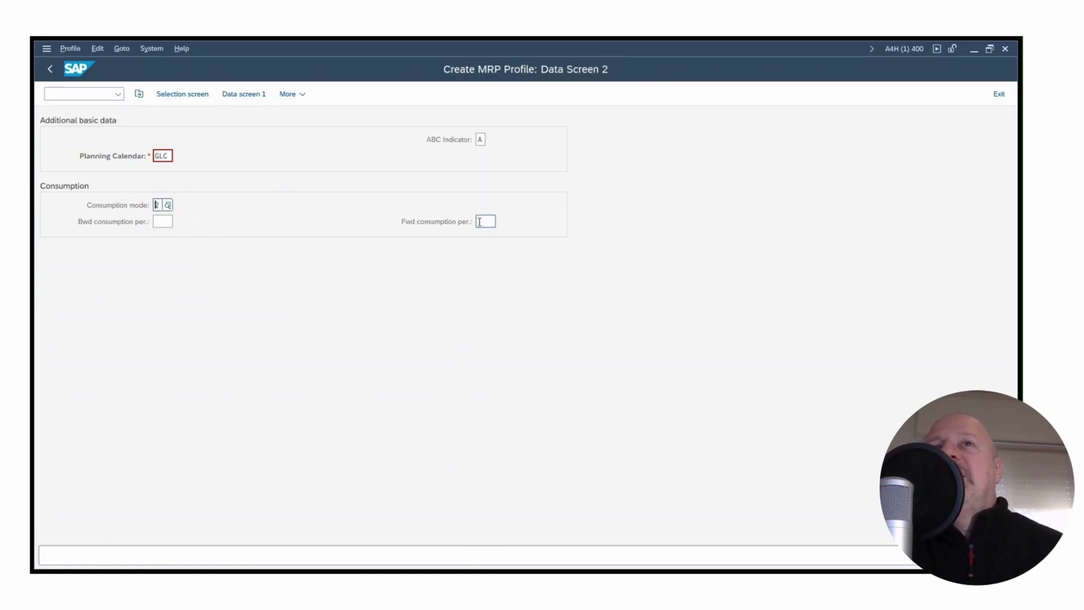
- Set the backward consumption period to 30 and the forward consumption period to 15
click(171, 224)
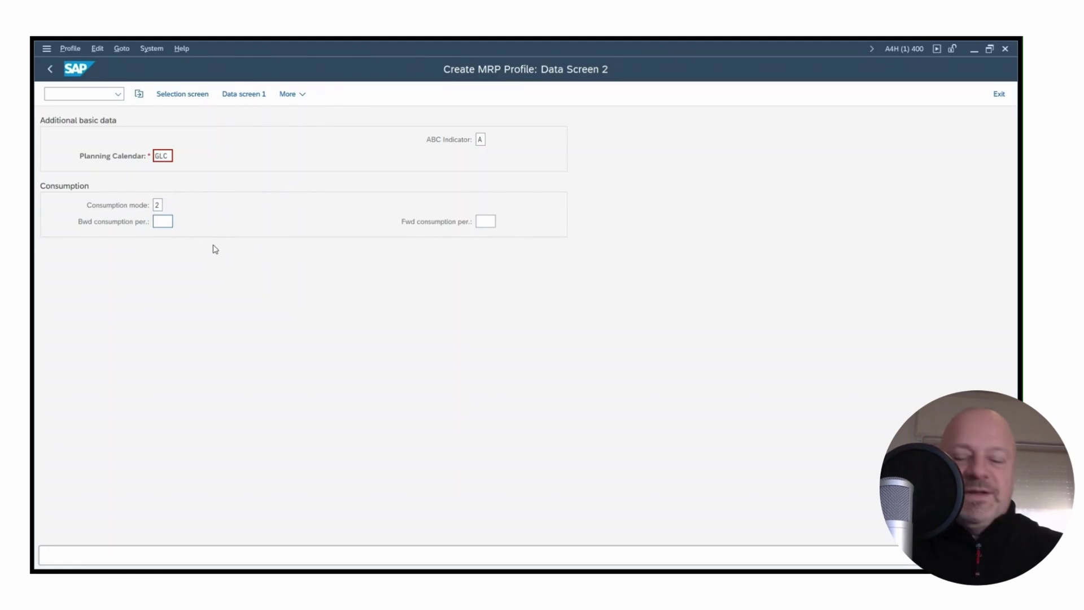
text(30)
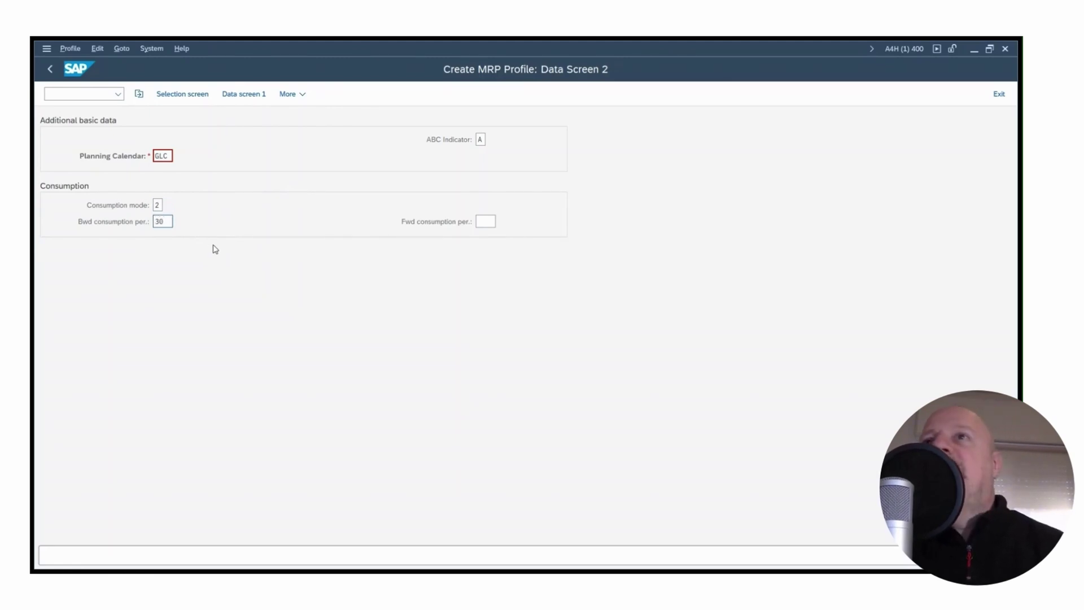
click(479, 224)
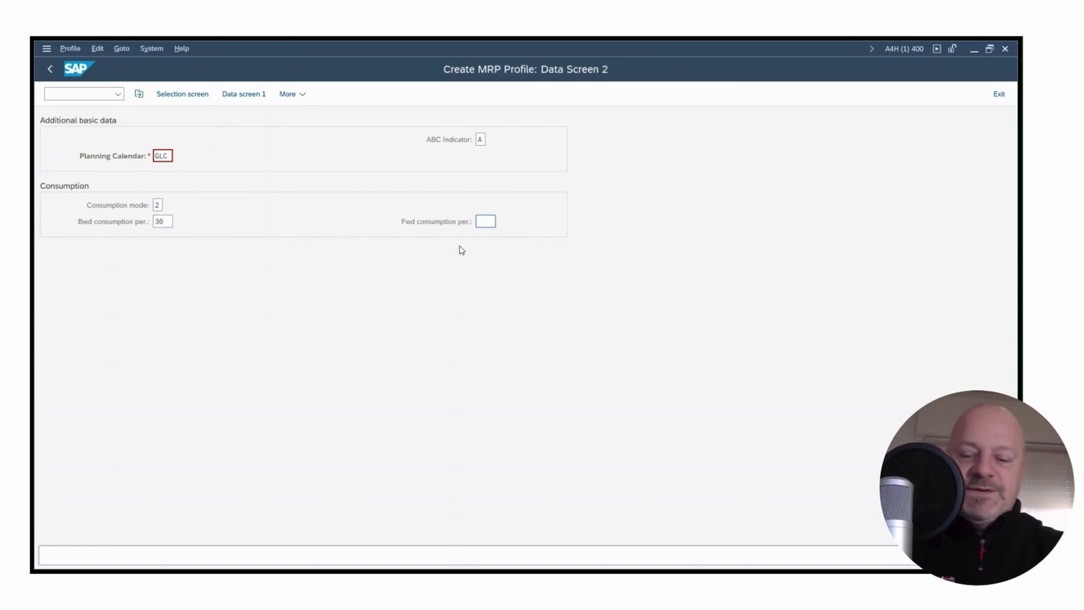
text(15)
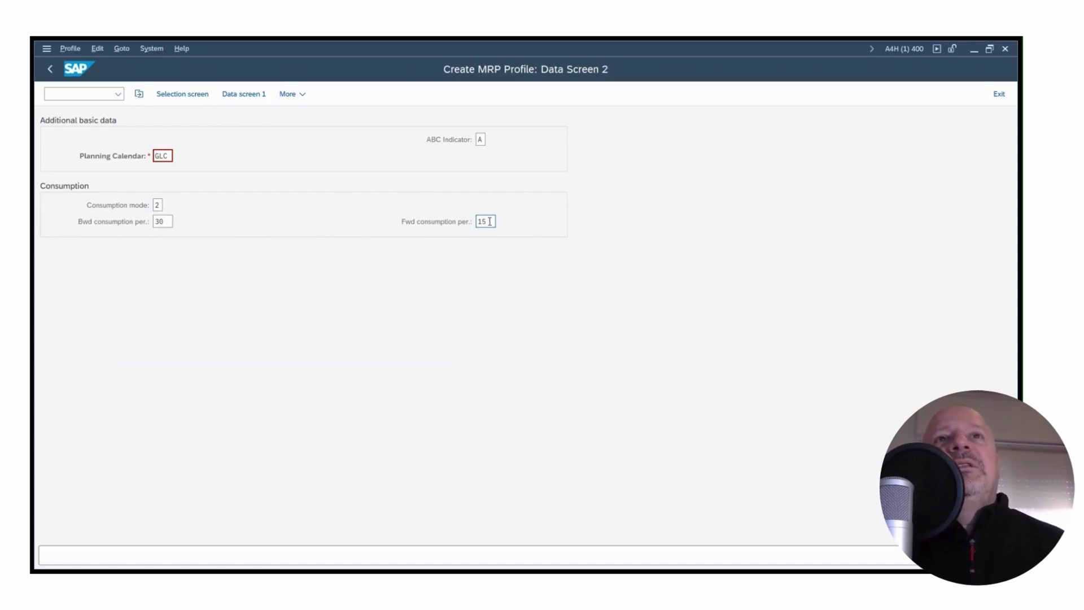
drag(488, 220, 471, 220)
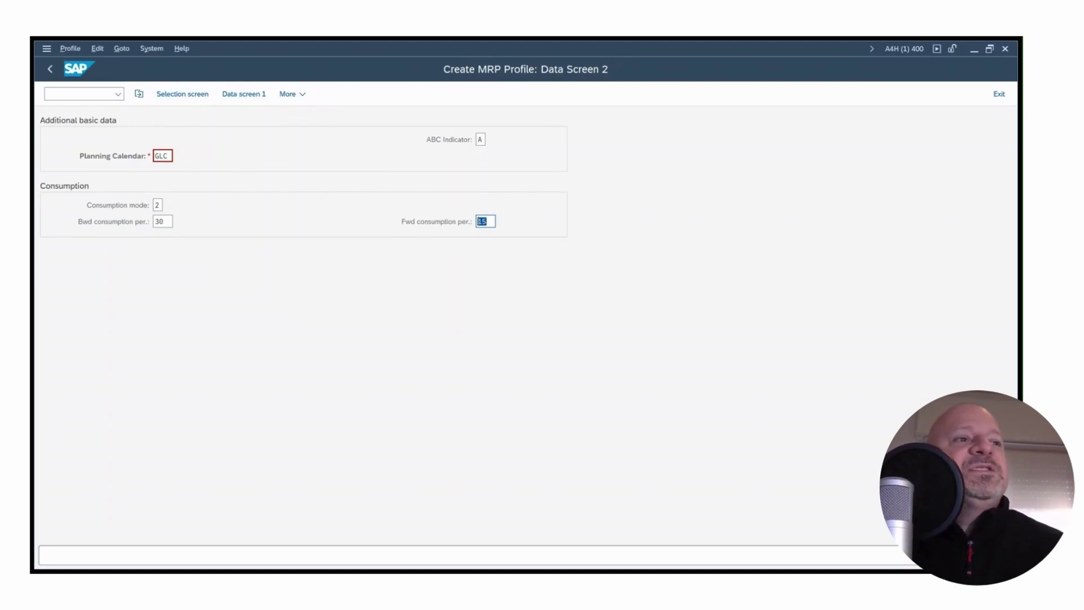
- Save the MRP profile and return to the SAP Easy Access screen
key(ctrl+s)
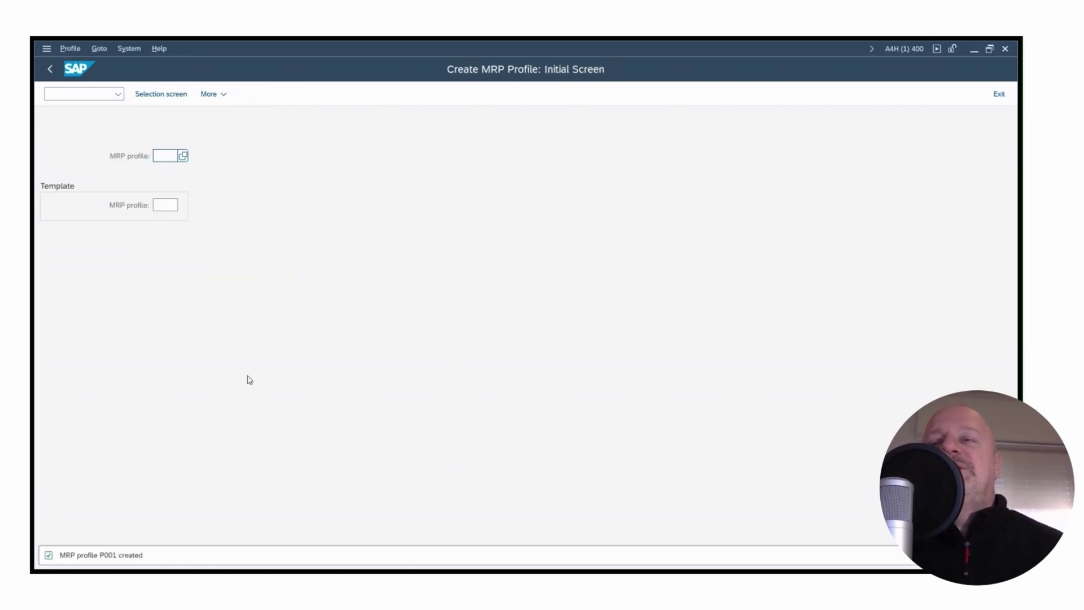
click(50, 71)
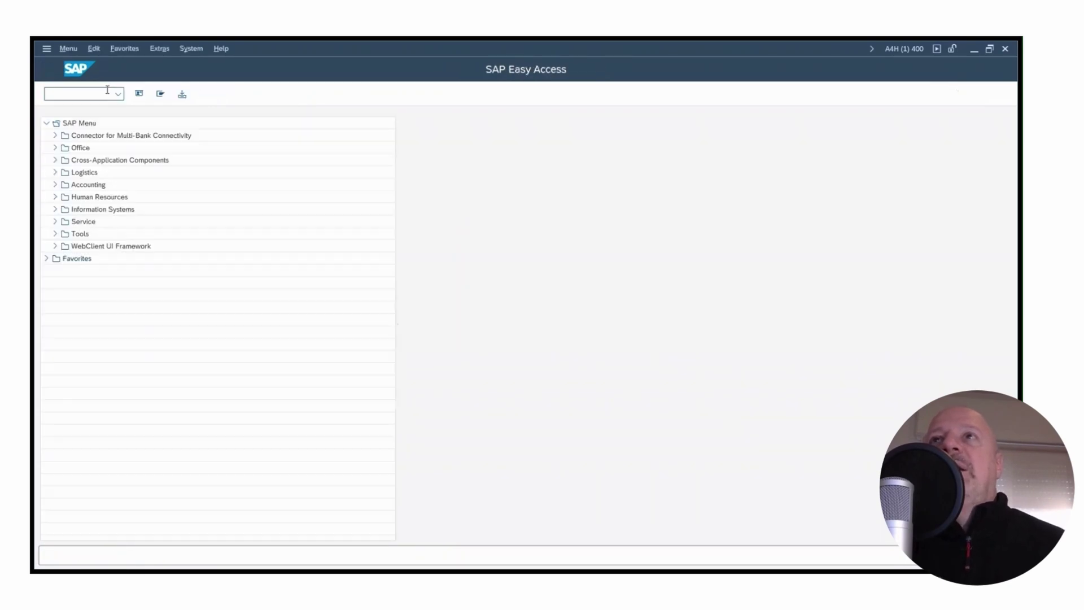
- Start transaction mm02 for changing a material and select the prefilled material number
text(mm02)
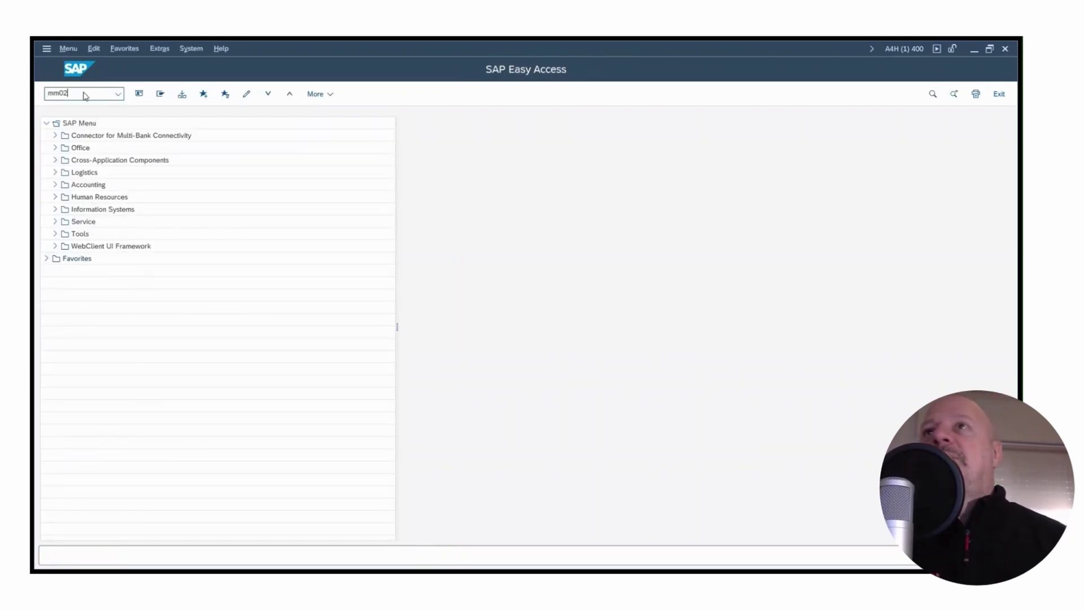
key(Return)
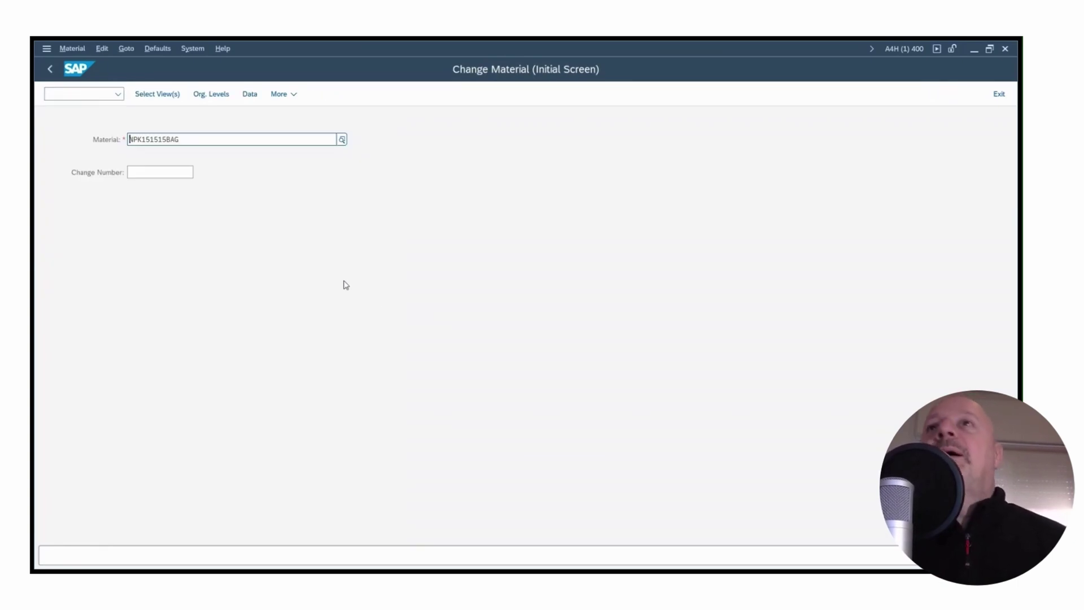
double_click(165, 140)
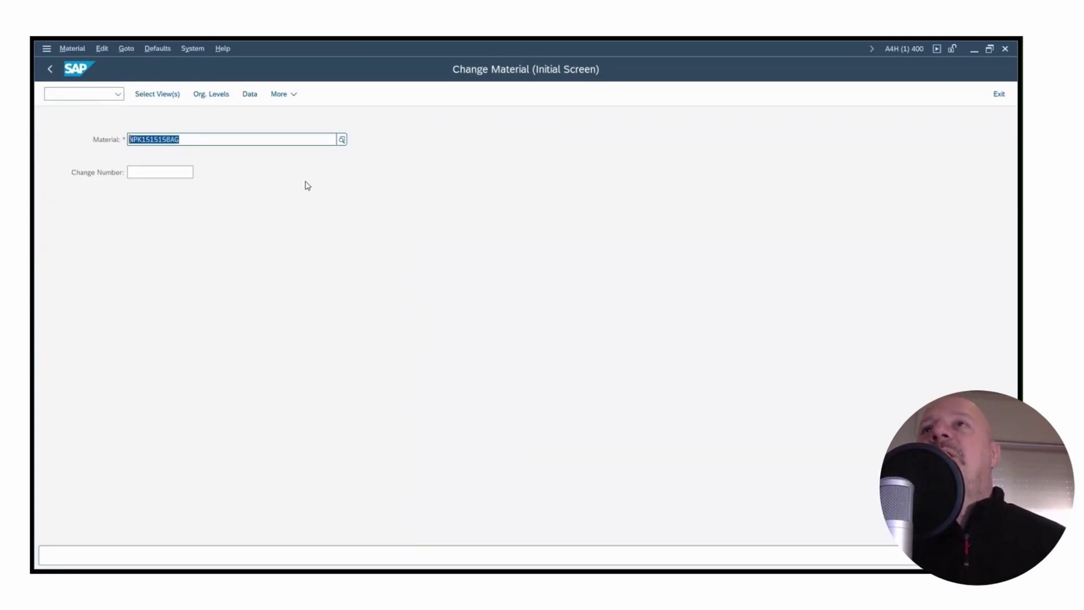
- Open material NPK151515BAG for plant GL01 and review its MRP 1 through MRP 4 views
key(Return)
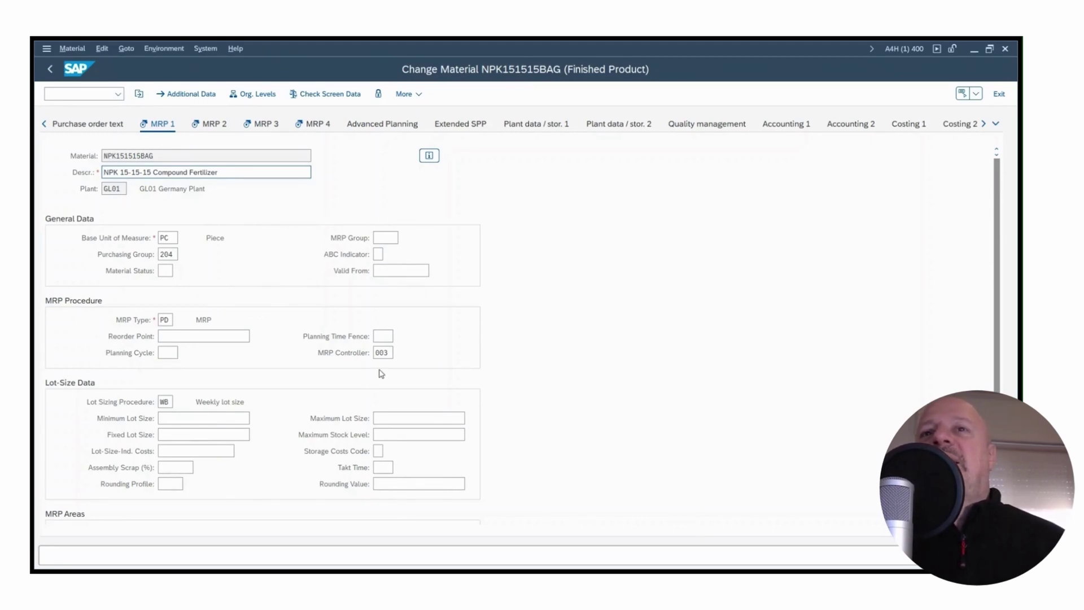
click(194, 334)
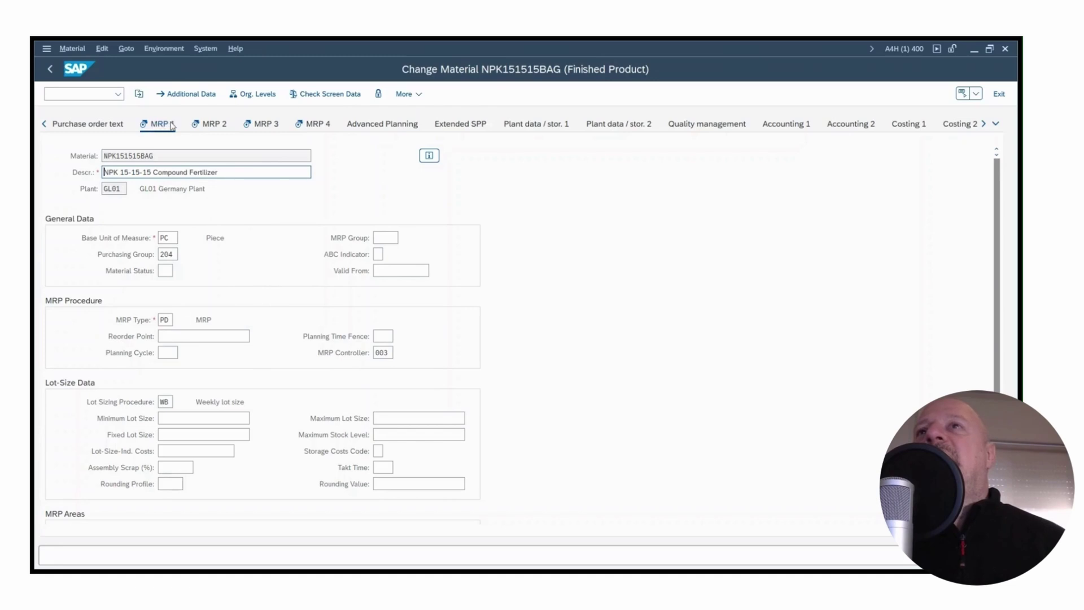
click(213, 125)
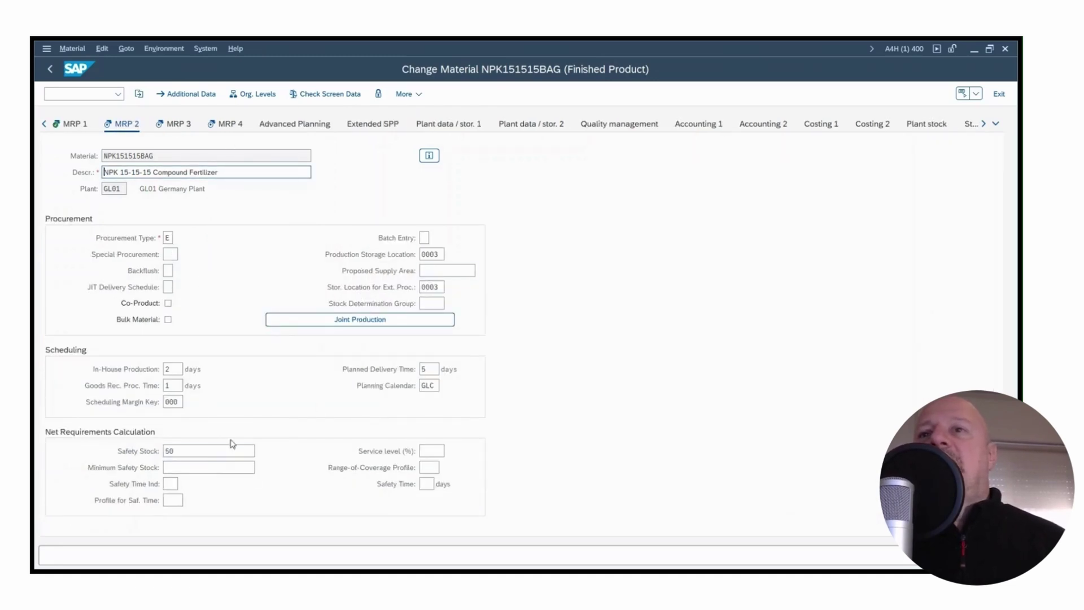
click(177, 125)
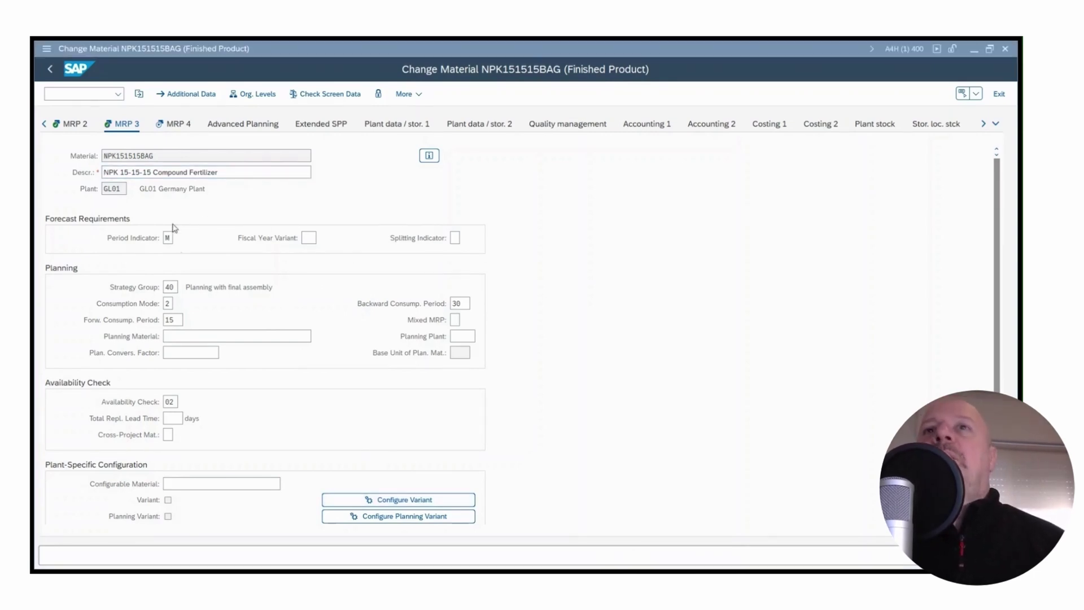
click(183, 129)
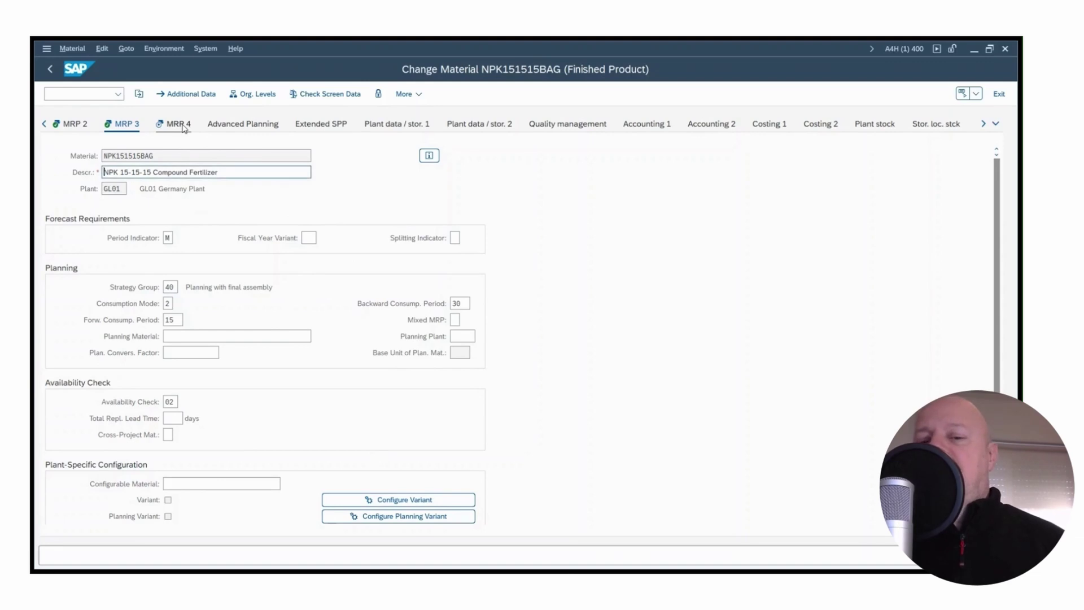
click(182, 128)
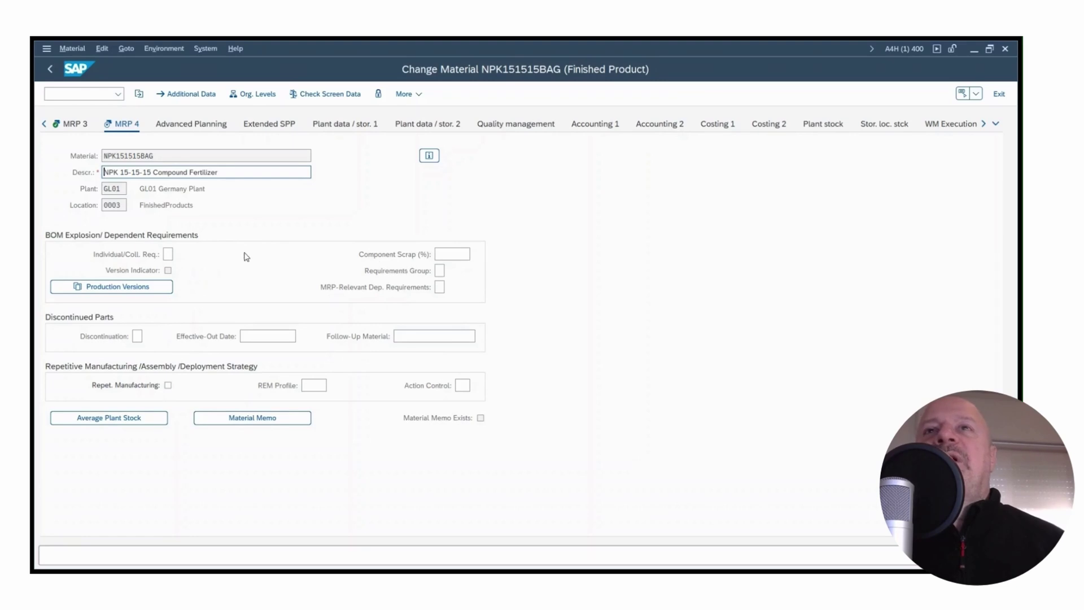
- Return to the MRP 1 view and assign MRP profile P001 to the material
click(47, 125)
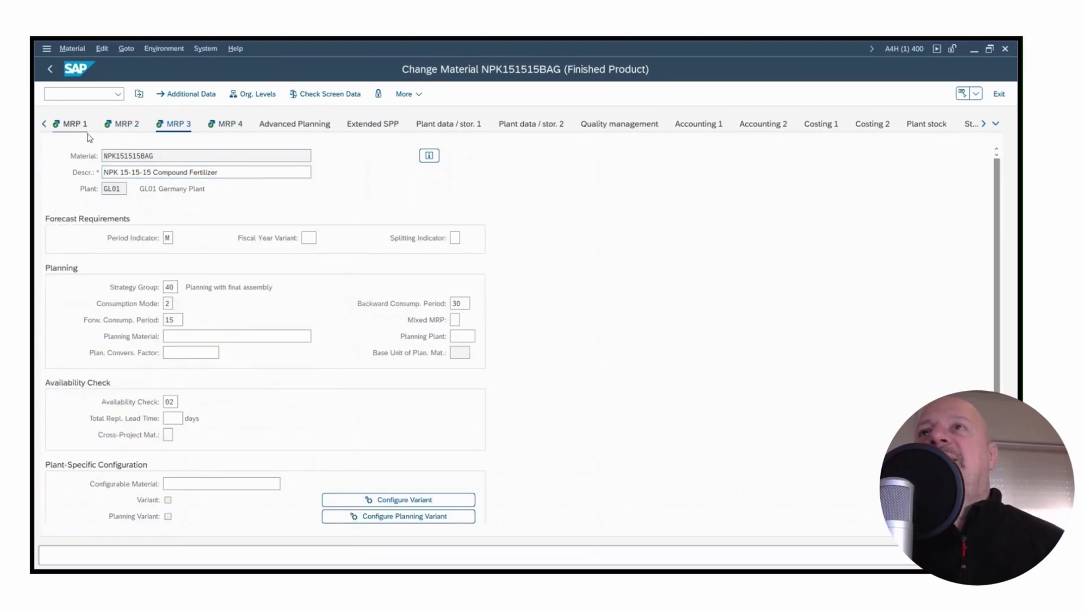
click(84, 128)
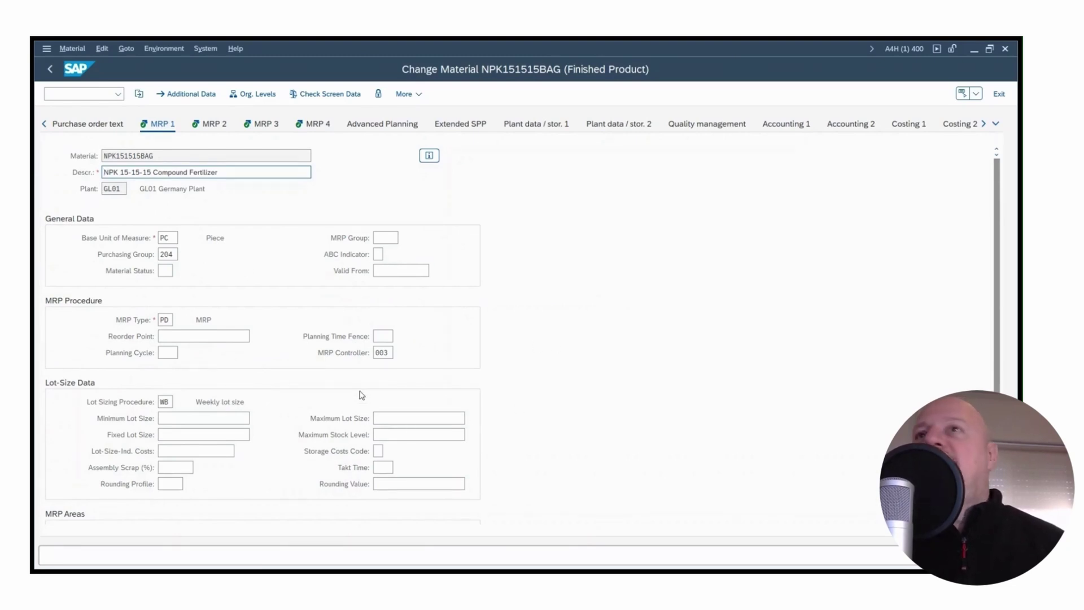
scroll(302, 401, down, 2)
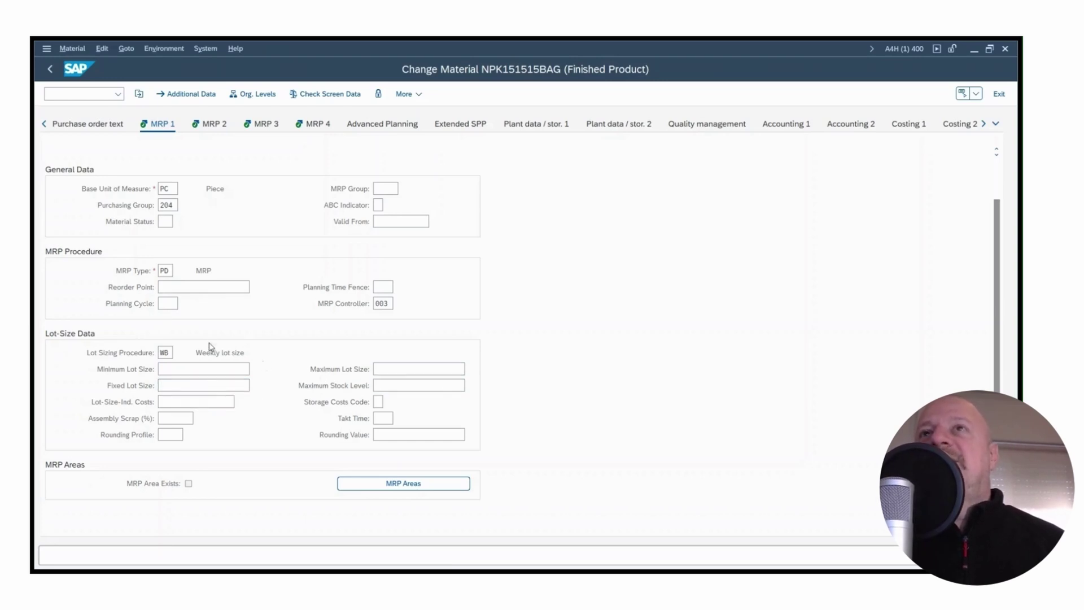
scroll(211, 305, up, 2)
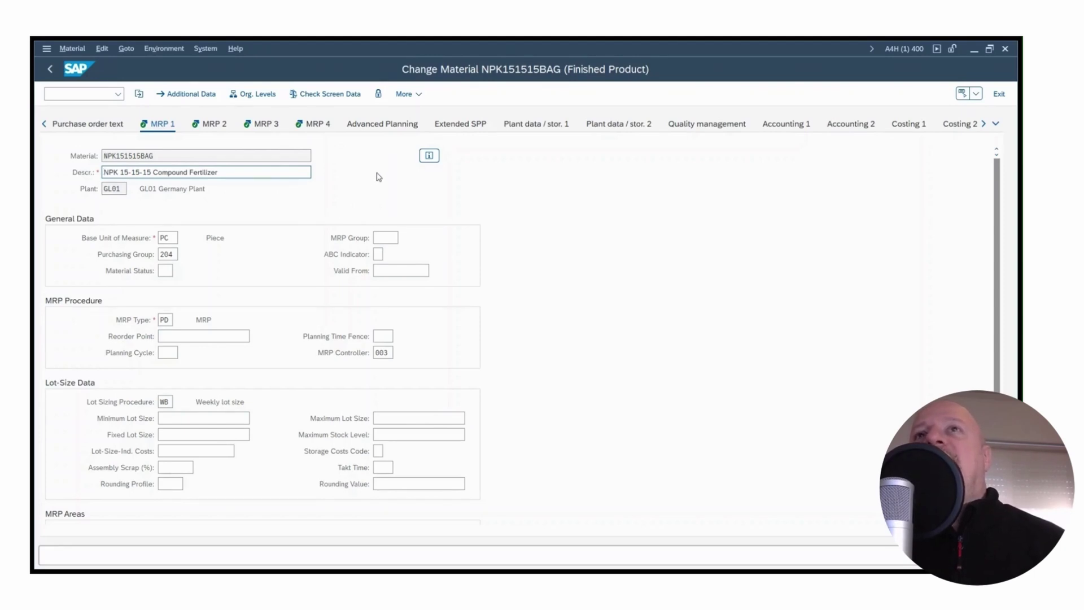
click(138, 94)
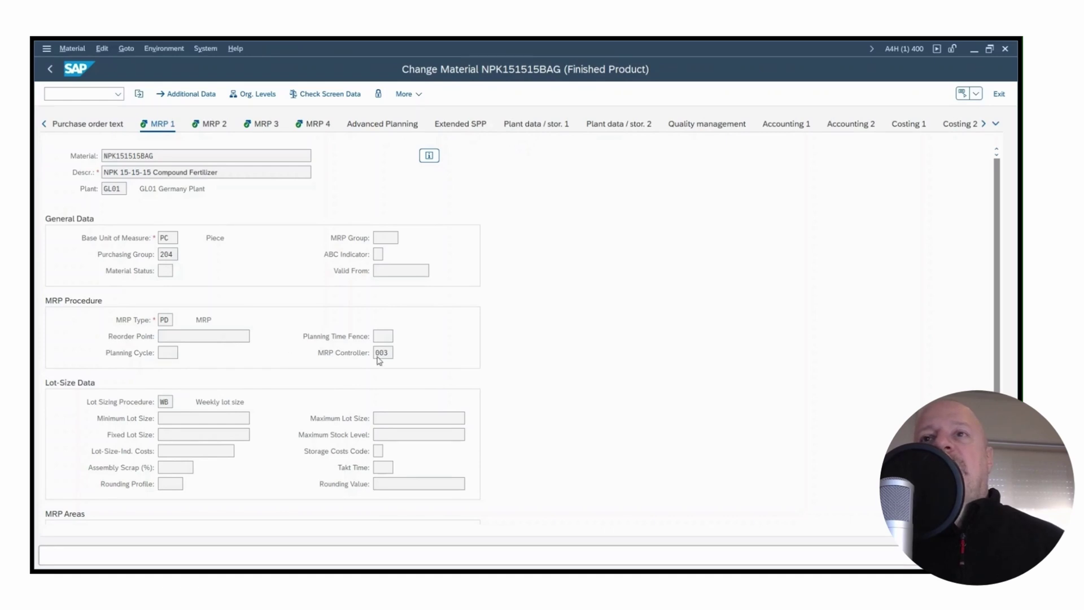
key(Return)
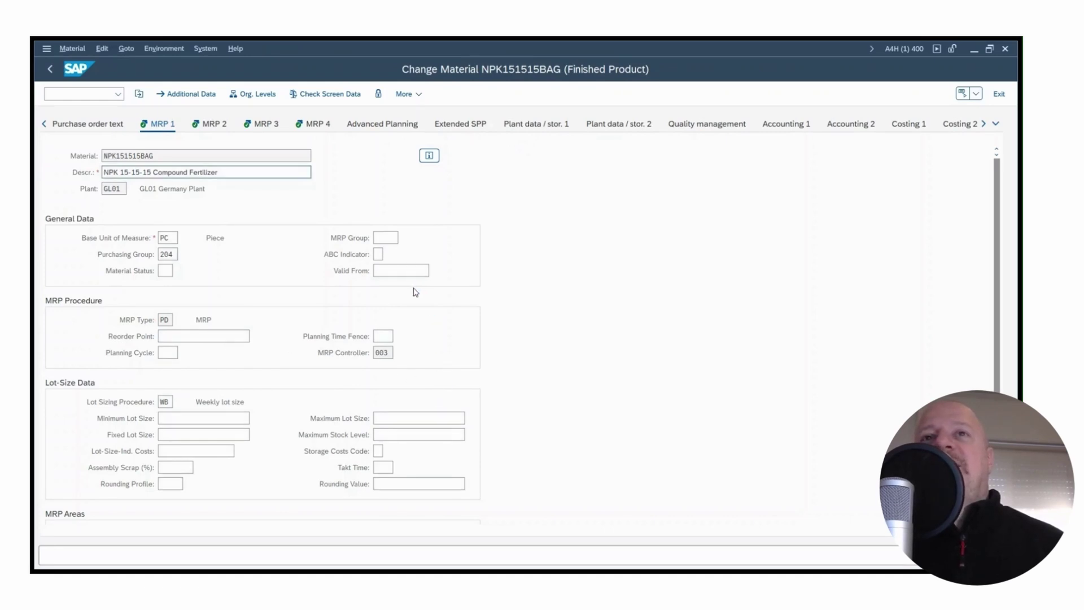
- Examine the MRP type, MRP controller and lot sizing procedure fields in the MRP 1 view
click(168, 320)
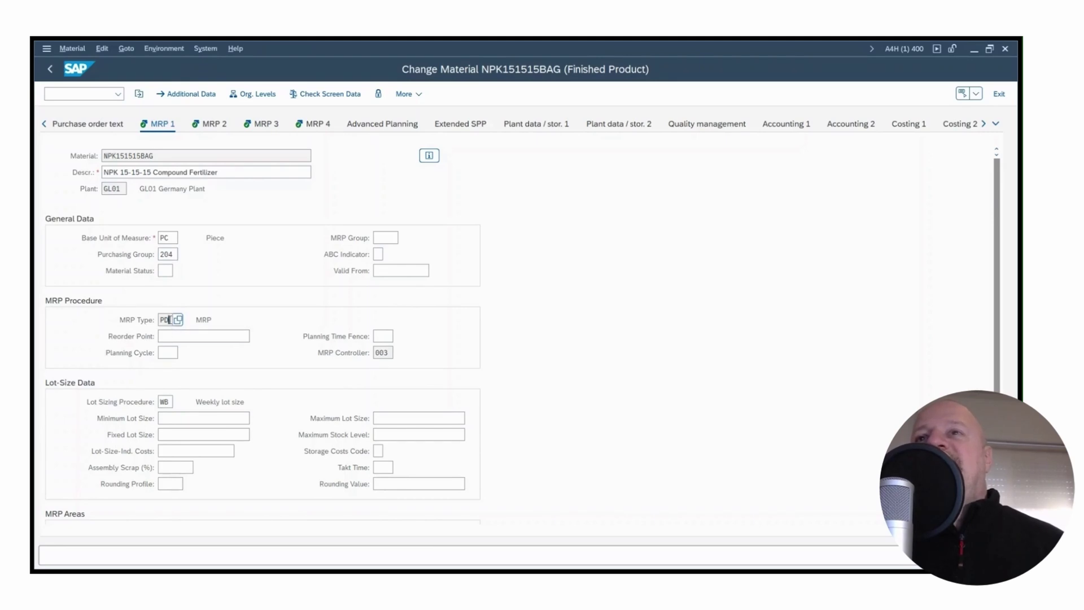
drag(168, 319, 156, 323)
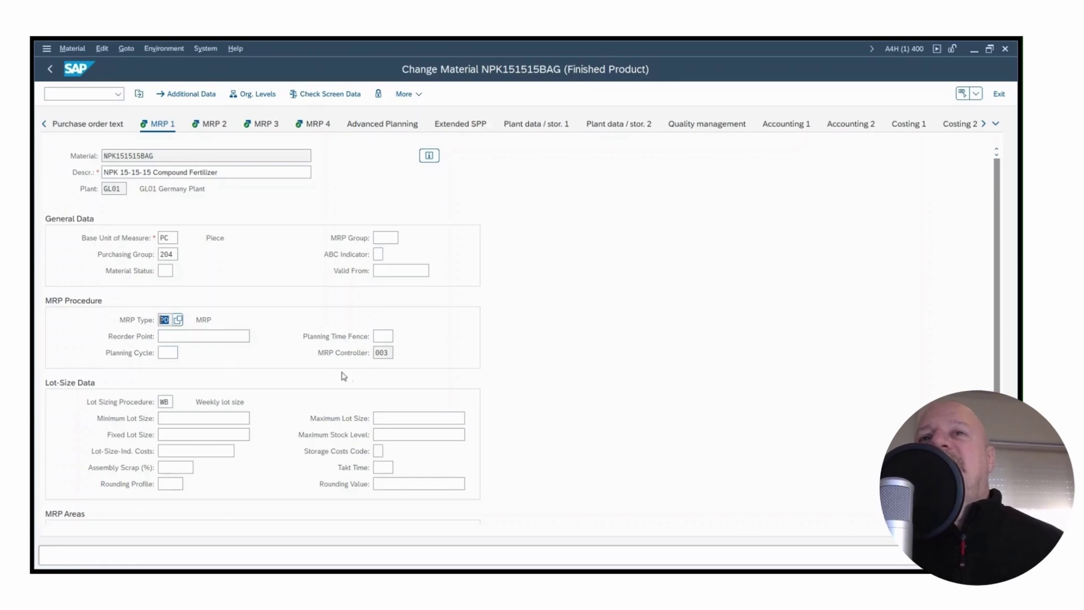
click(382, 353)
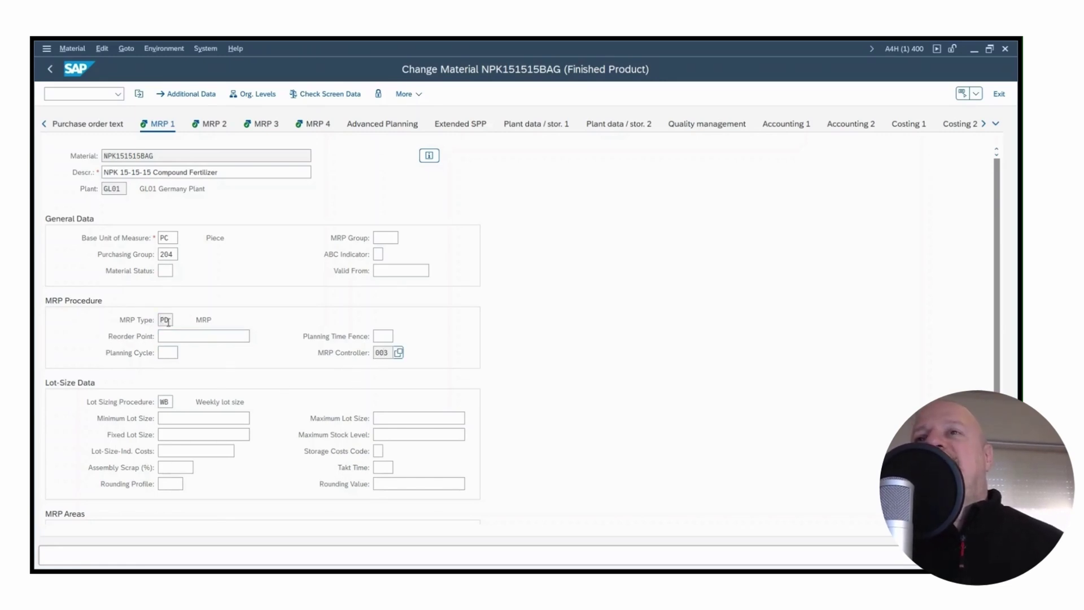
click(163, 401)
scroll(197, 412, down, 1)
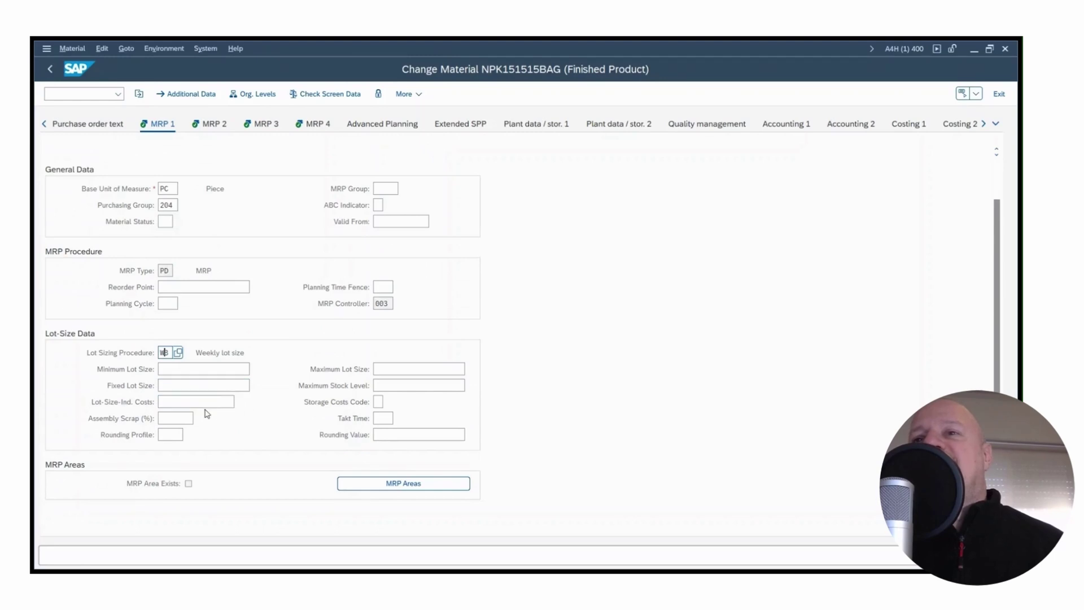
scroll(206, 413, up, 1)
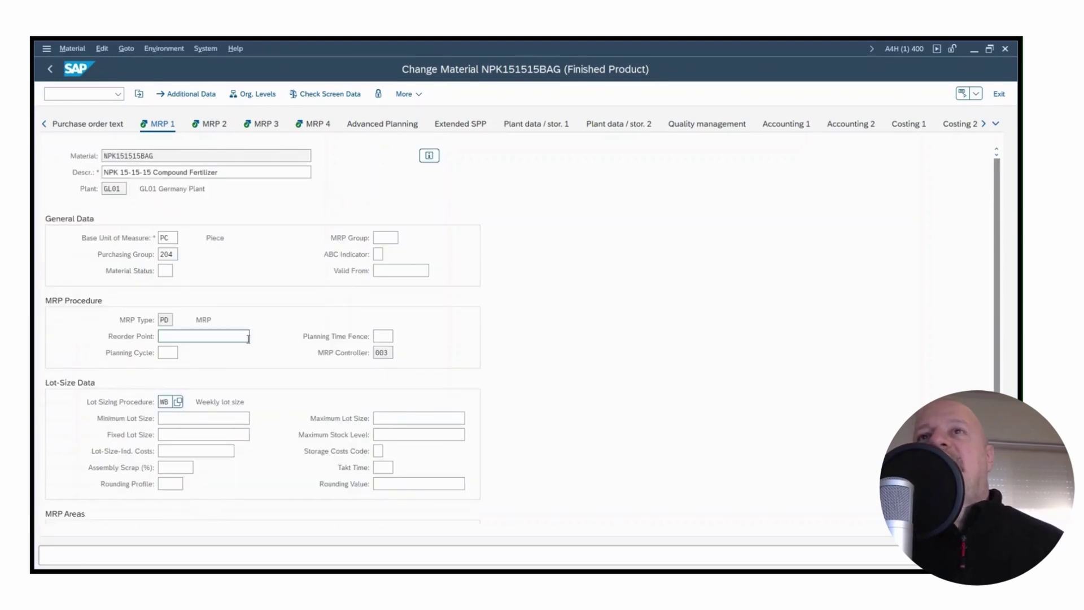
scroll(244, 339, down, 1)
scroll(246, 325, up, 1)
- Check the procurement type, in-house production time and goods receipt processing time in the MRP 2 view
click(210, 125)
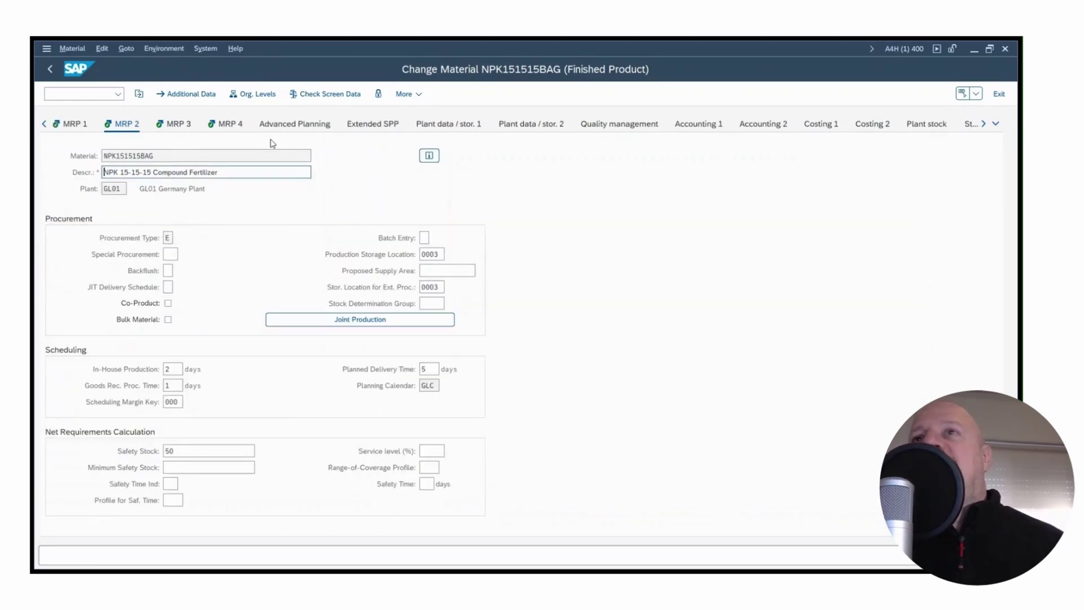
click(169, 238)
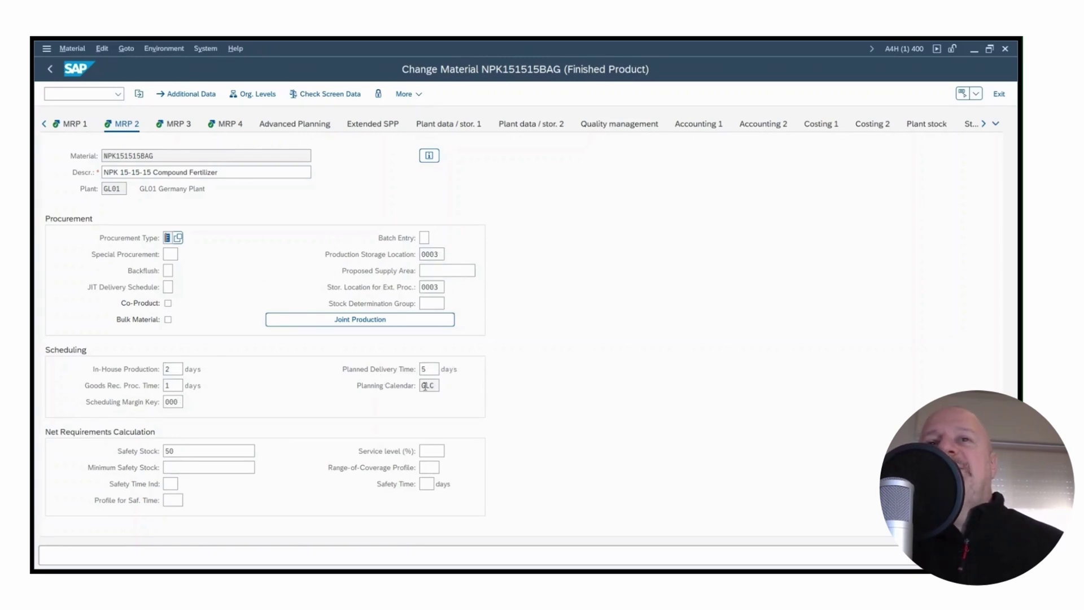
click(167, 369)
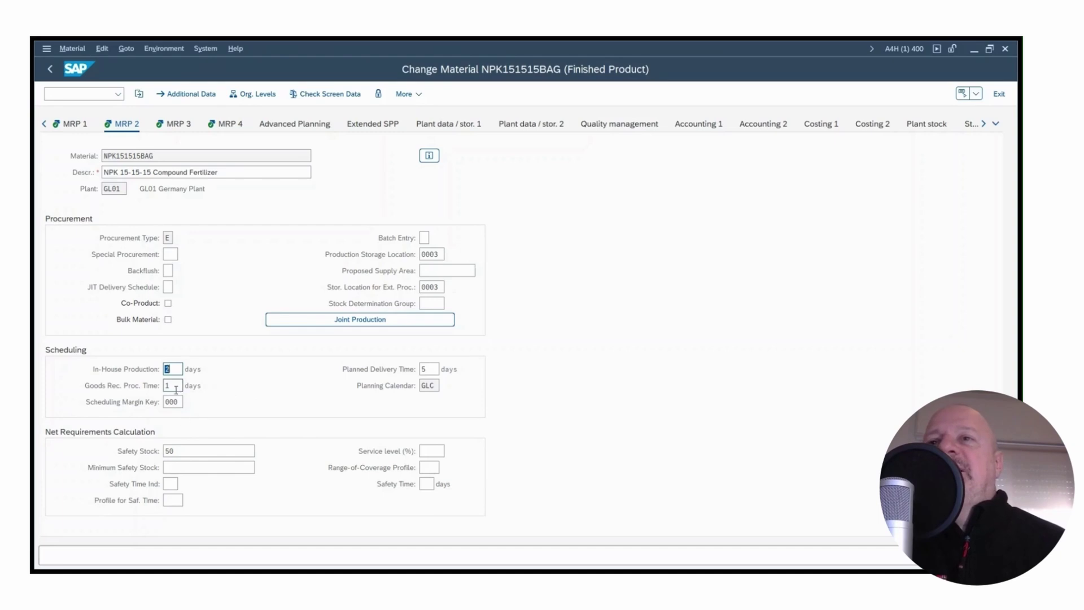
double_click(161, 385)
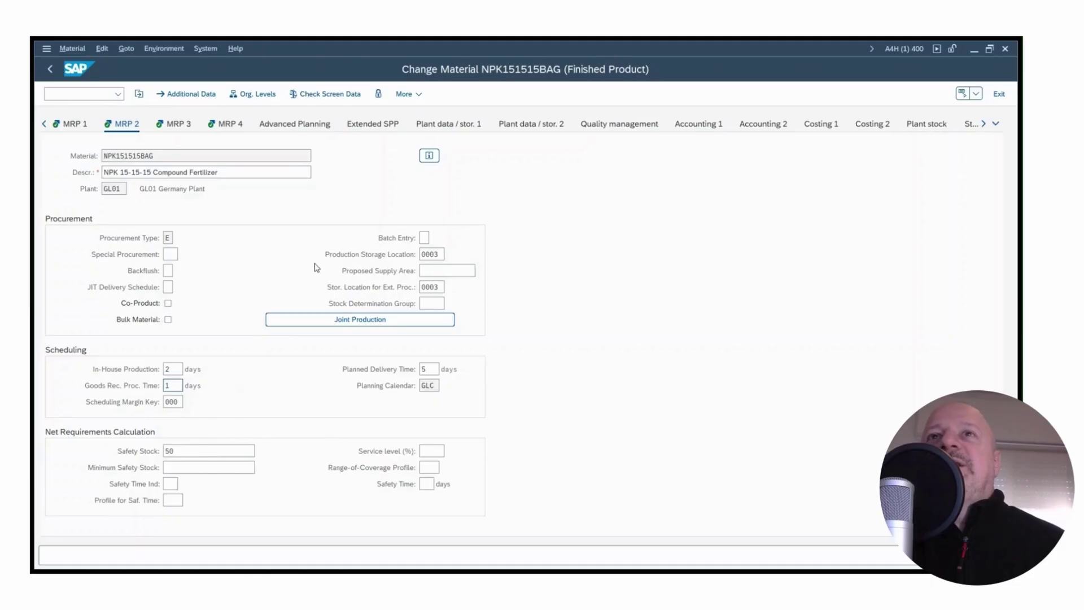
- Check the strategy group, consumption settings and availability check in the MRP 3 view
key(Return)
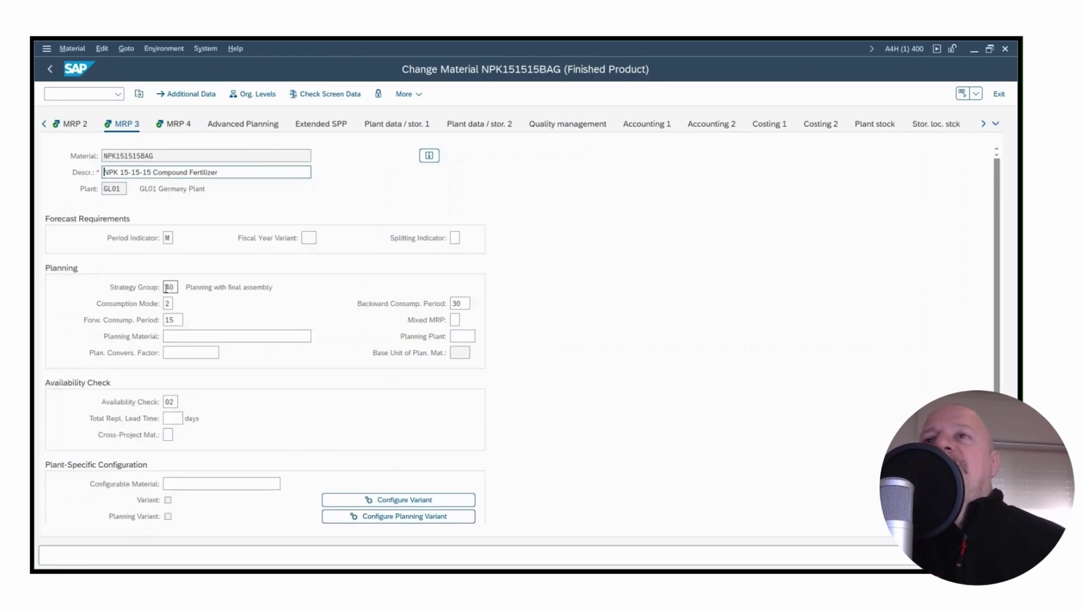
double_click(167, 287)
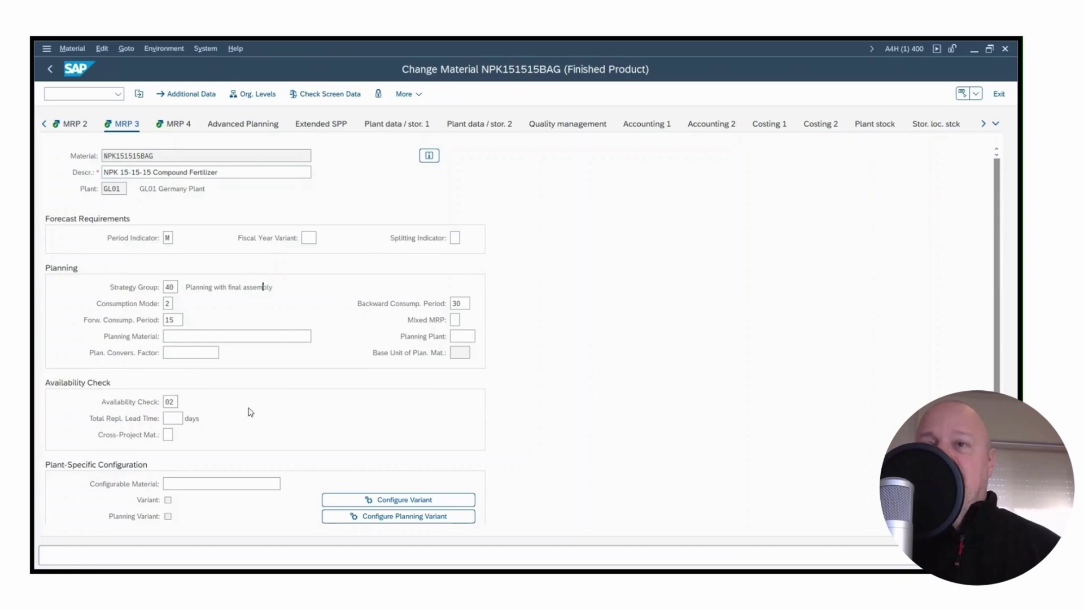
scroll(333, 439, down, 1)
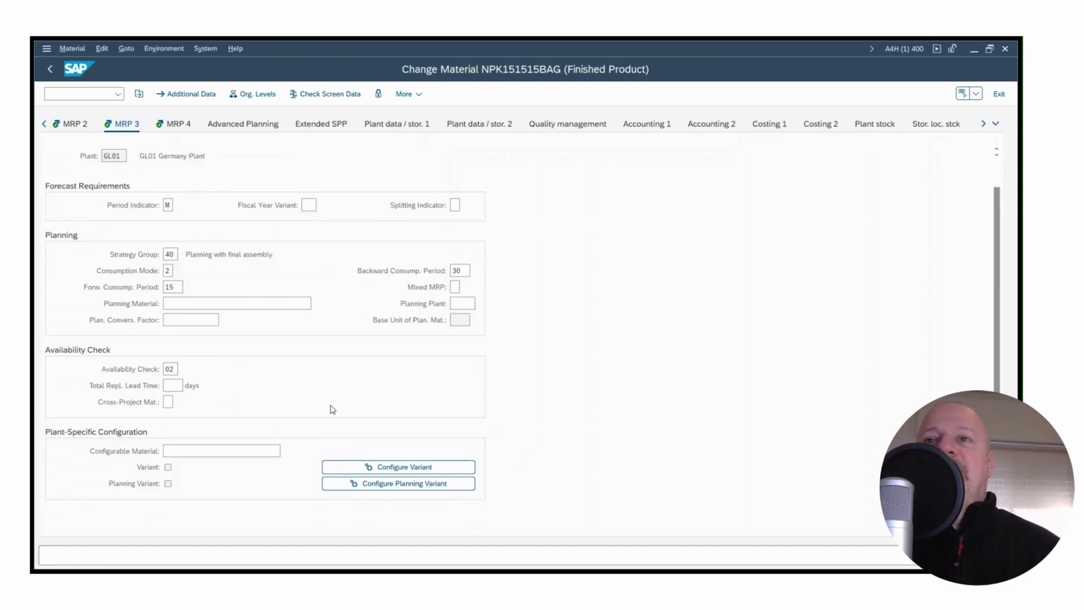
scroll(332, 409, up, 1)
- Continue to the MRP 4 view and save the changes to the material
click(174, 125)
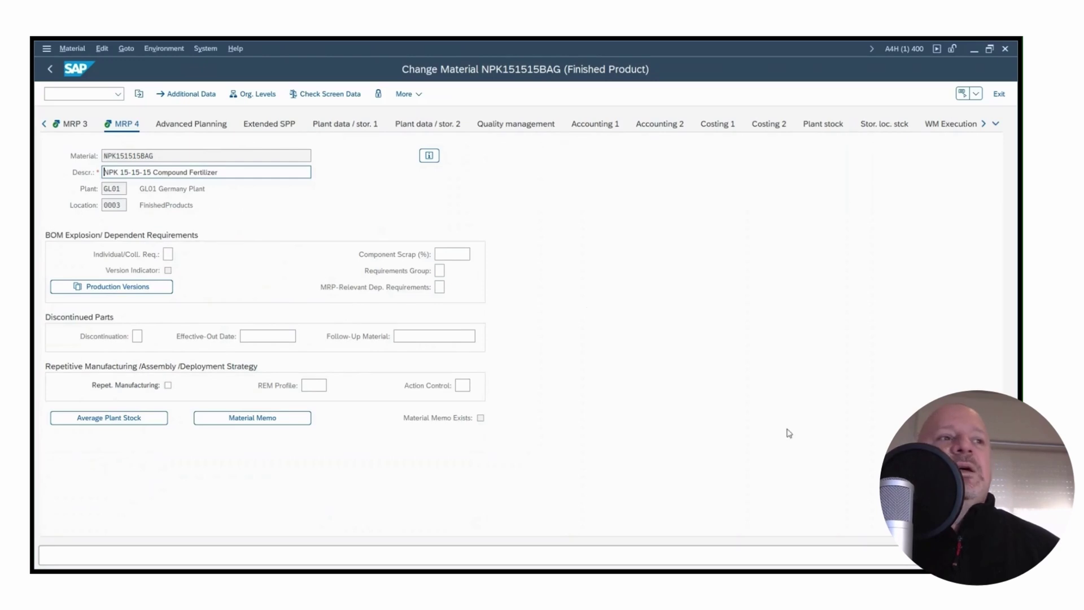
key(ctrl+s)
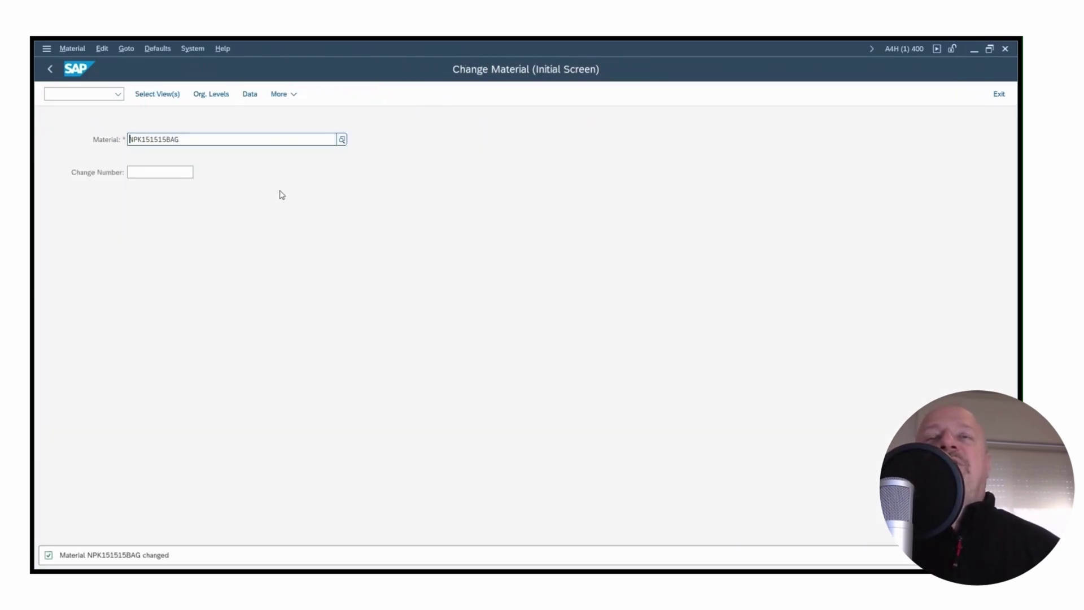
- Reopen material NPK151515BAG to inspect its MRP 1 view, and go back to the initial screen
key(Return)
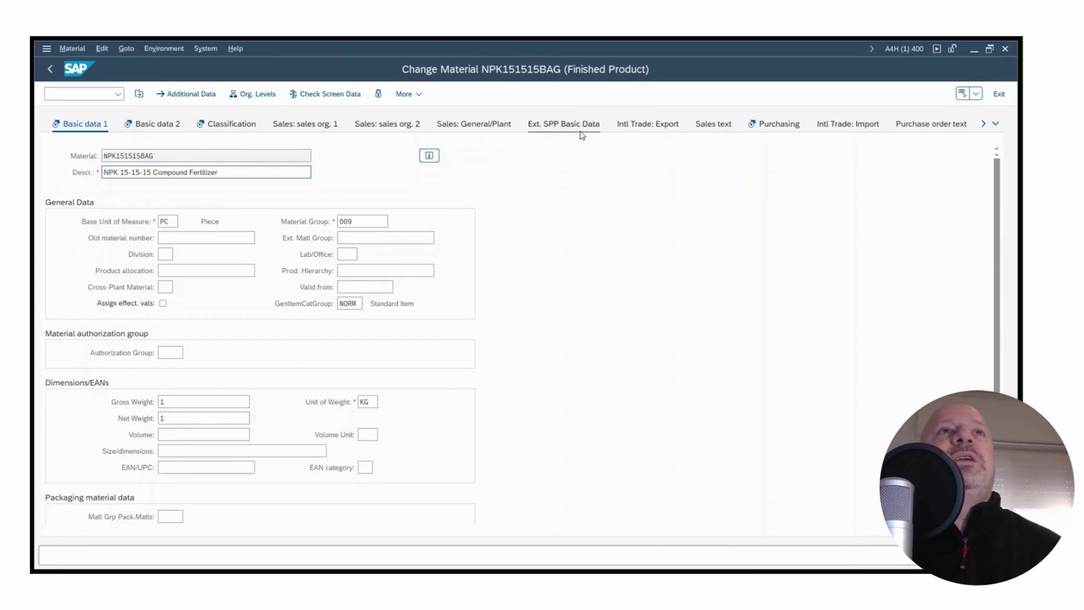
click(982, 123)
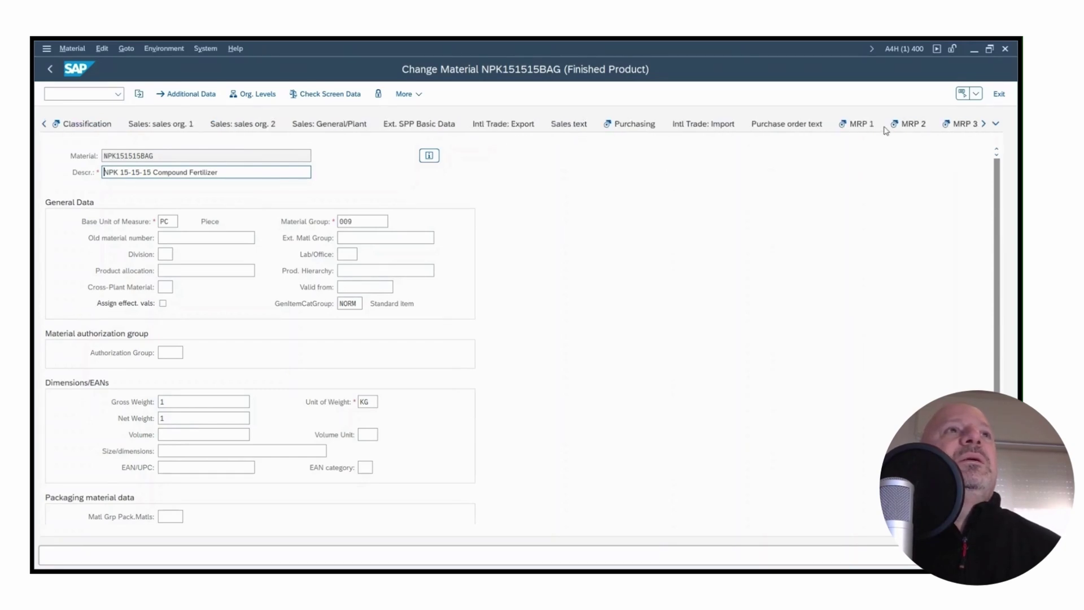
click(859, 126)
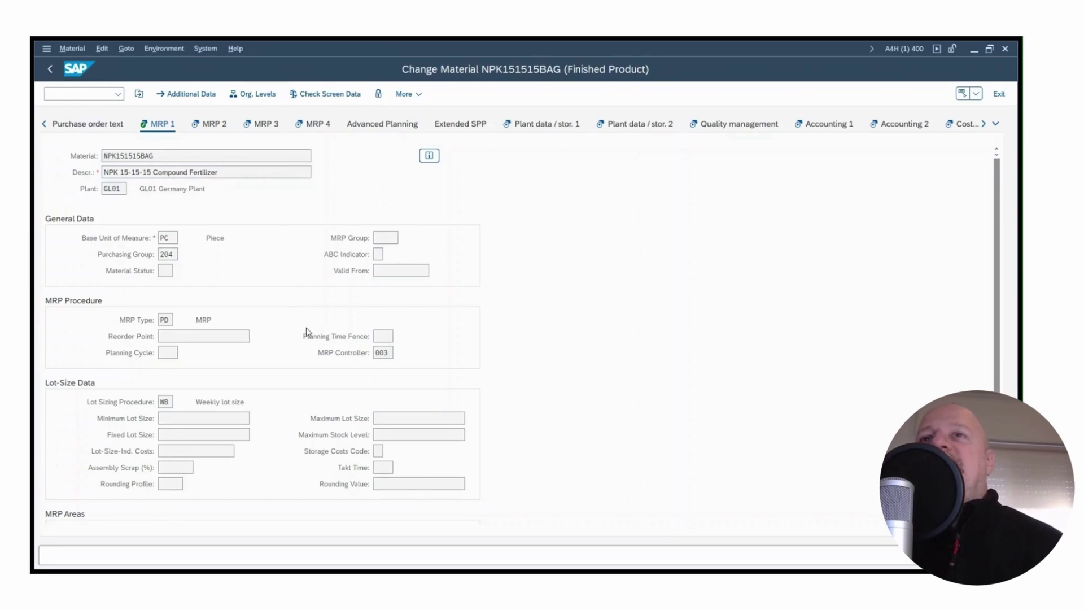
key(F3)
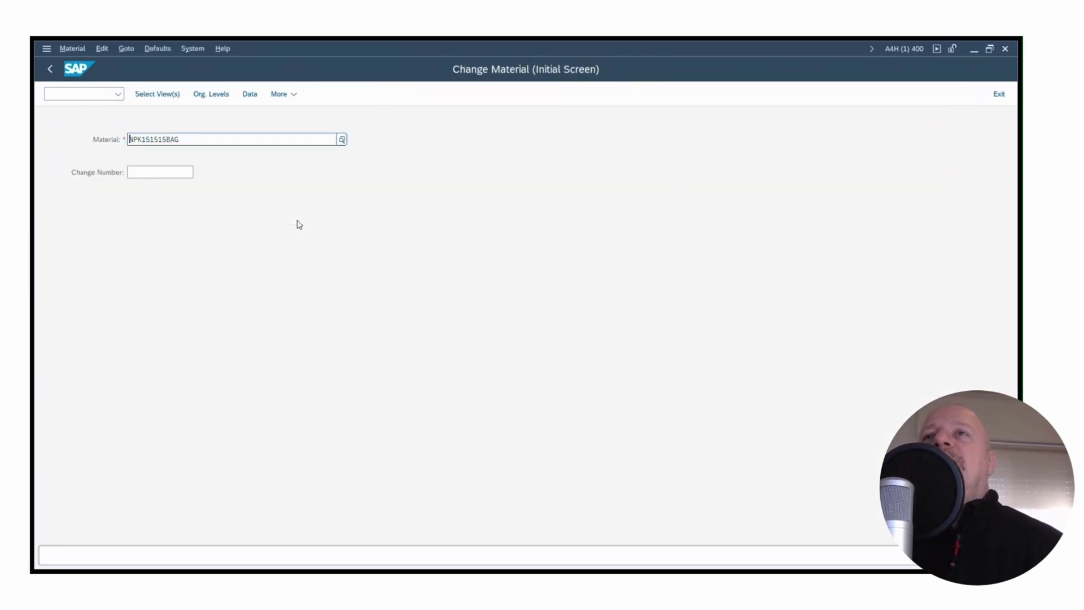